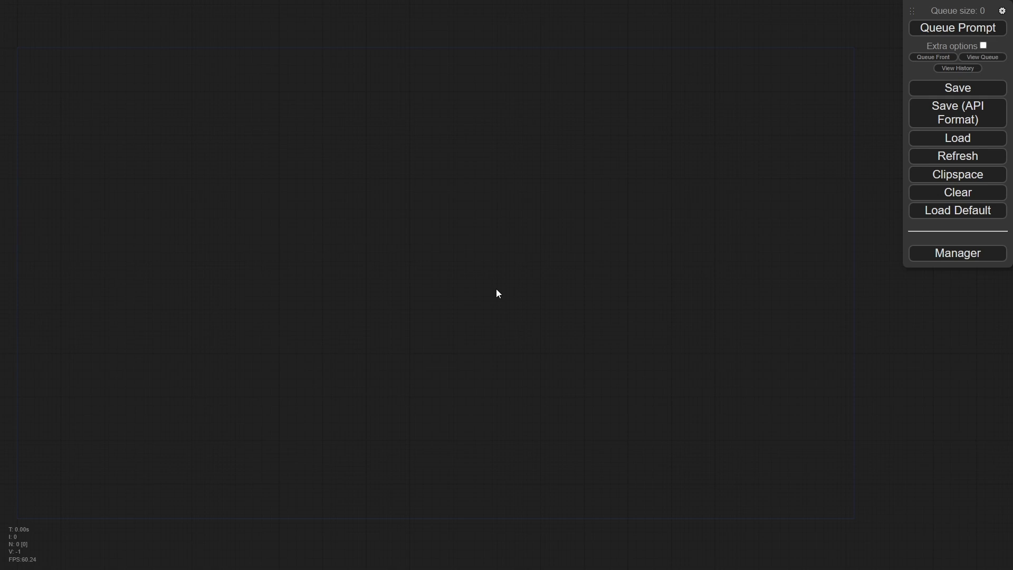
Review the five installed custom nodes, including UltimateSDUpscale and ComfyMath, then close the Manager
left_click(961, 256)
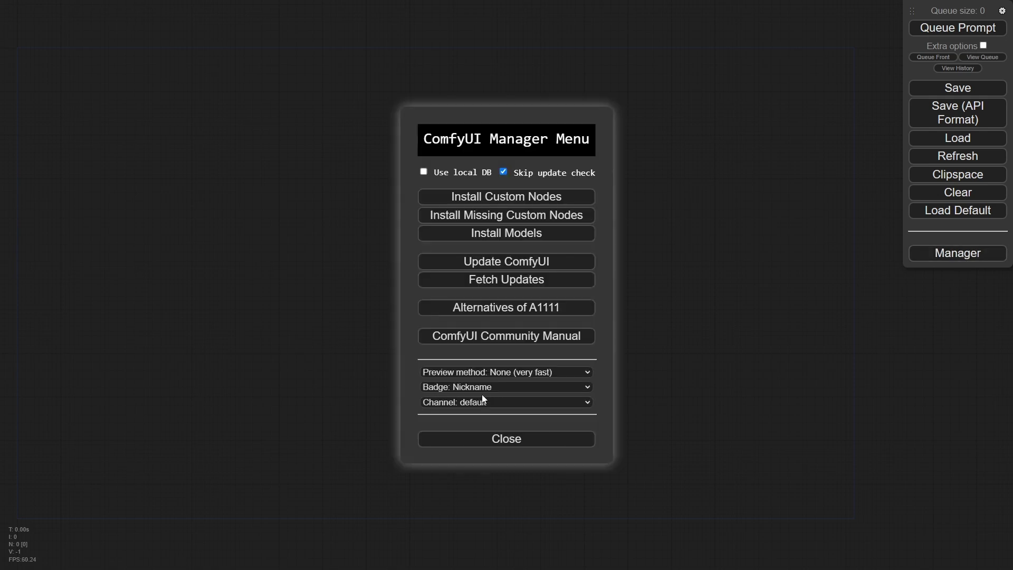
left_click(508, 198)
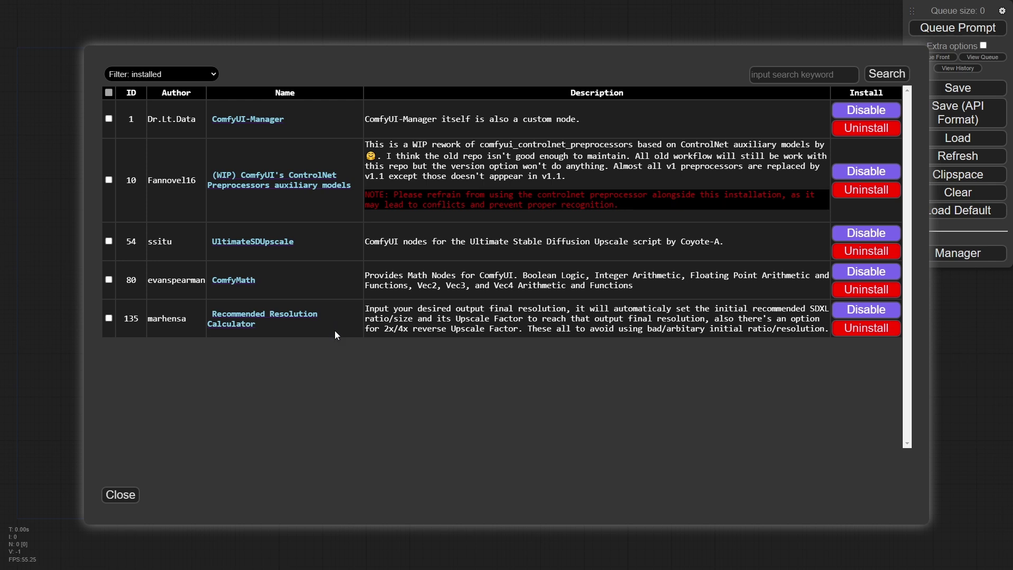
left_click(120, 495)
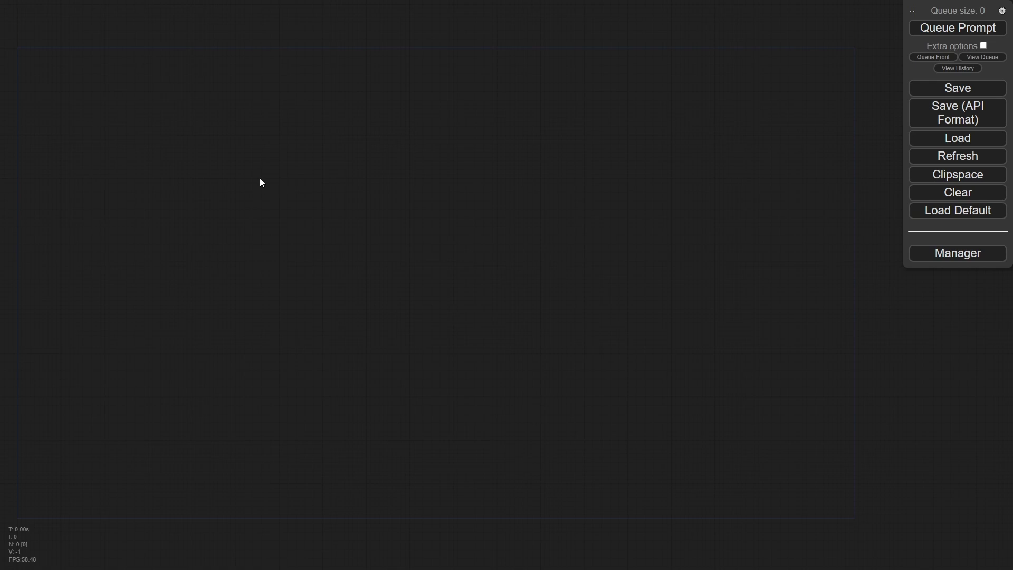
Add a Load Image node showing ComfyUI_00025_ (2).png and move it to the left
right_click(260, 179)
left_click(260, 180)
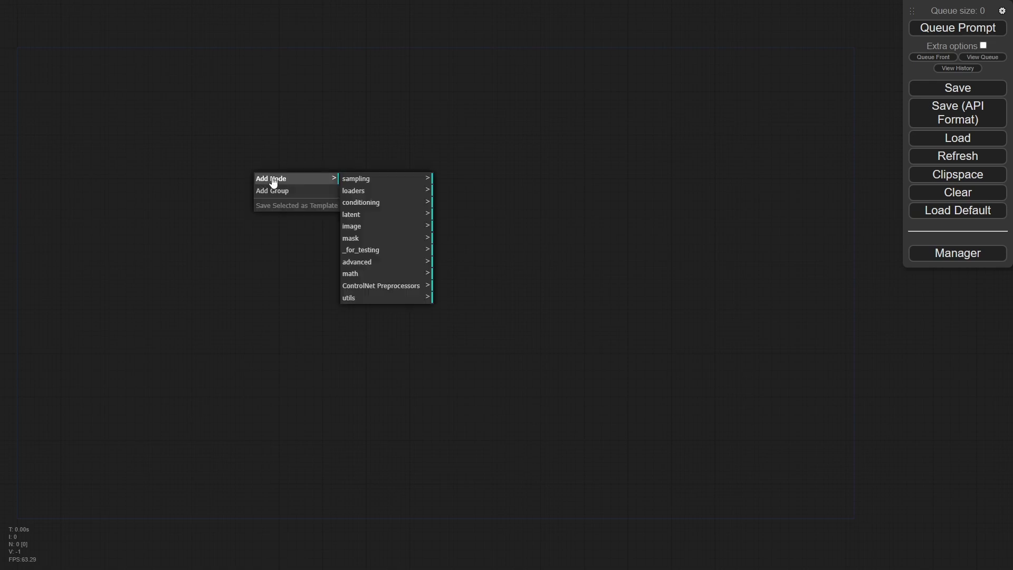
left_click(369, 226)
left_click(449, 238)
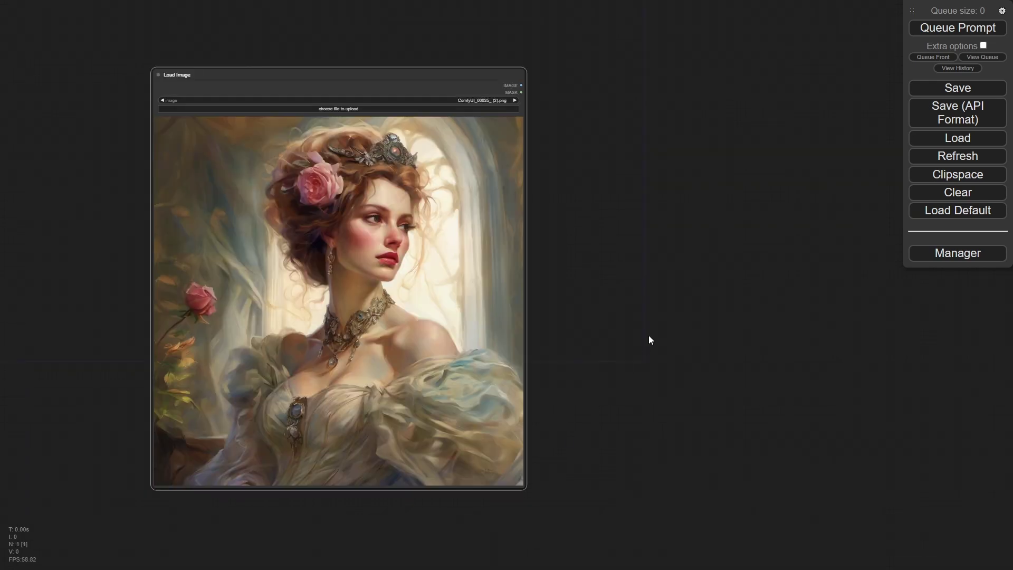
left_click_drag(425, 73, 338, 122)
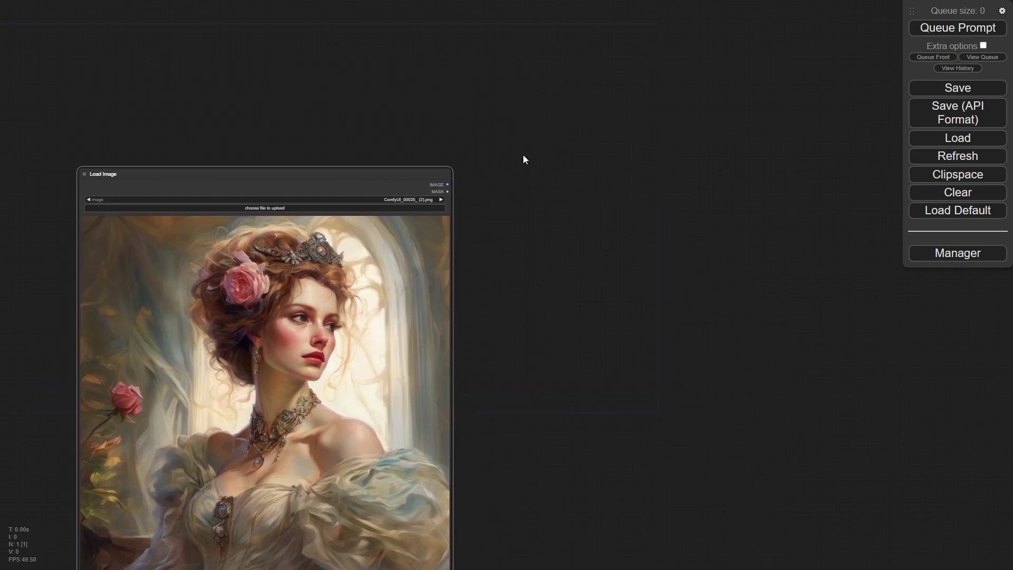
scroll(519, 159, "up", 3)
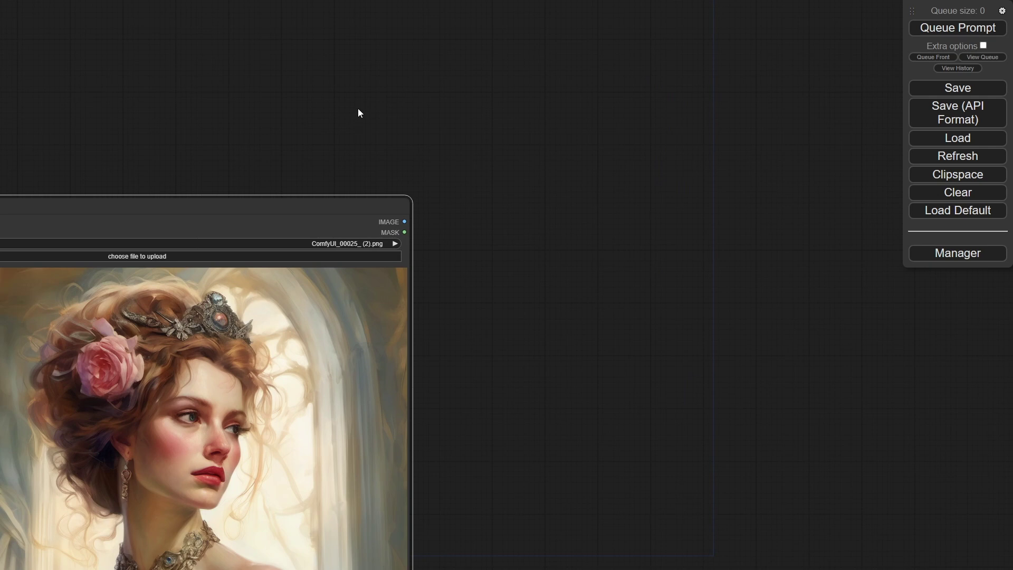
Add a Load Checkpoint node using sd_xl_base_1.0.safetensors beside the image loader
right_click(358, 109)
left_click(417, 109)
left_click(446, 122)
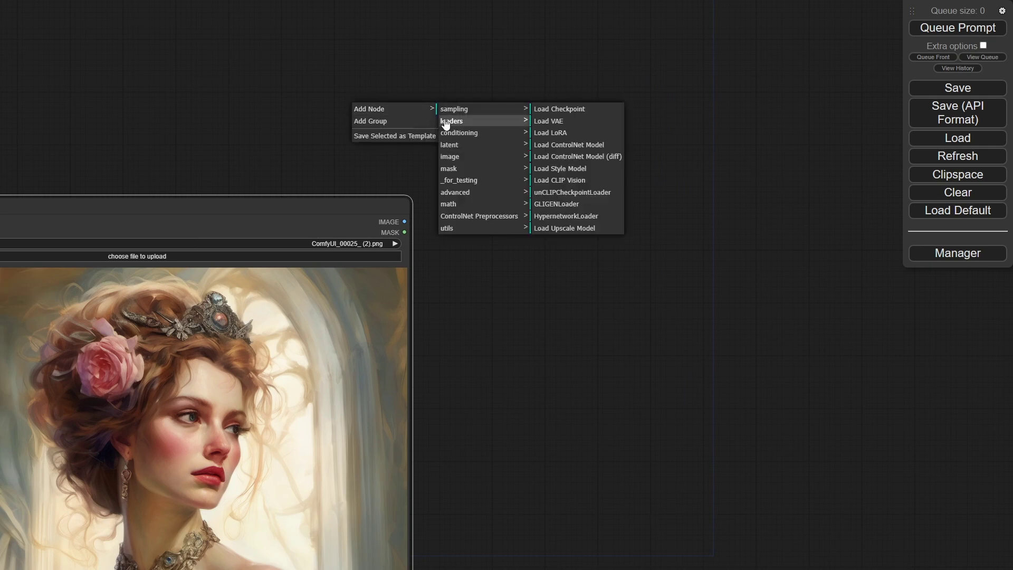
left_click(567, 110)
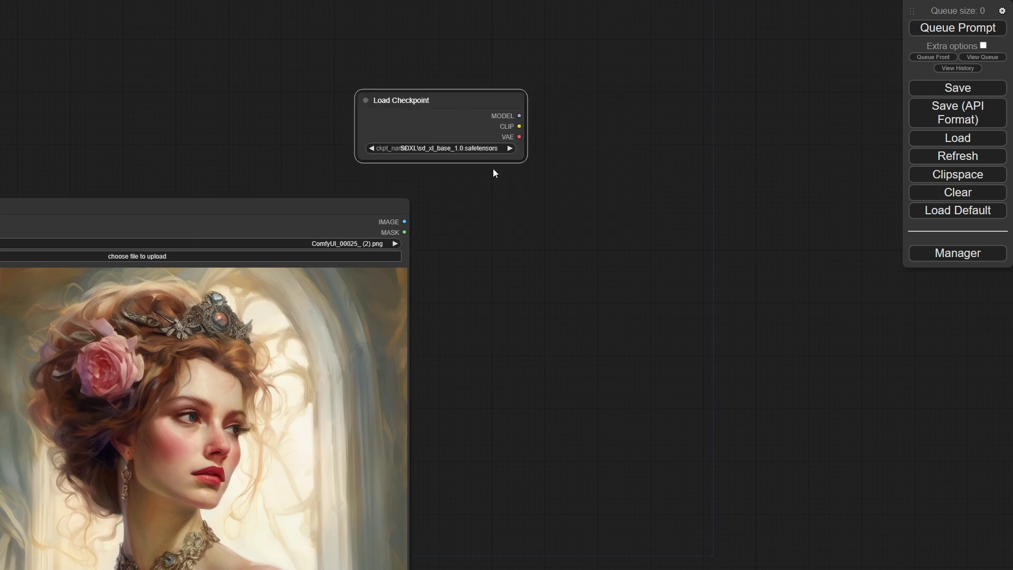
left_click_drag(446, 101, 329, 112)
left_click_drag(473, 226, 465, 180)
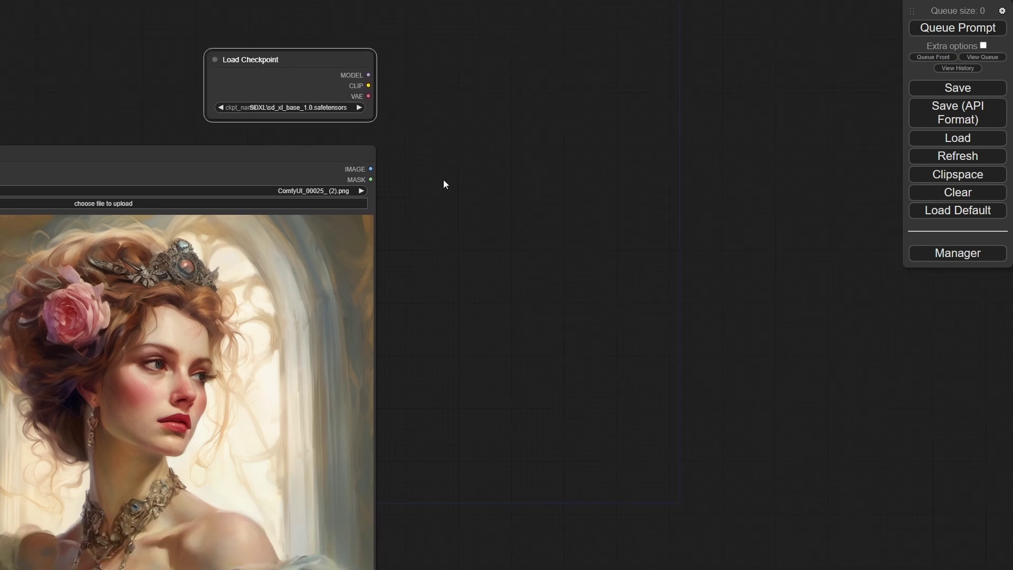
Add an Ultimate SD Upscale node from image > upscaling and place it up and right
right_click(576, 218)
left_click(578, 217)
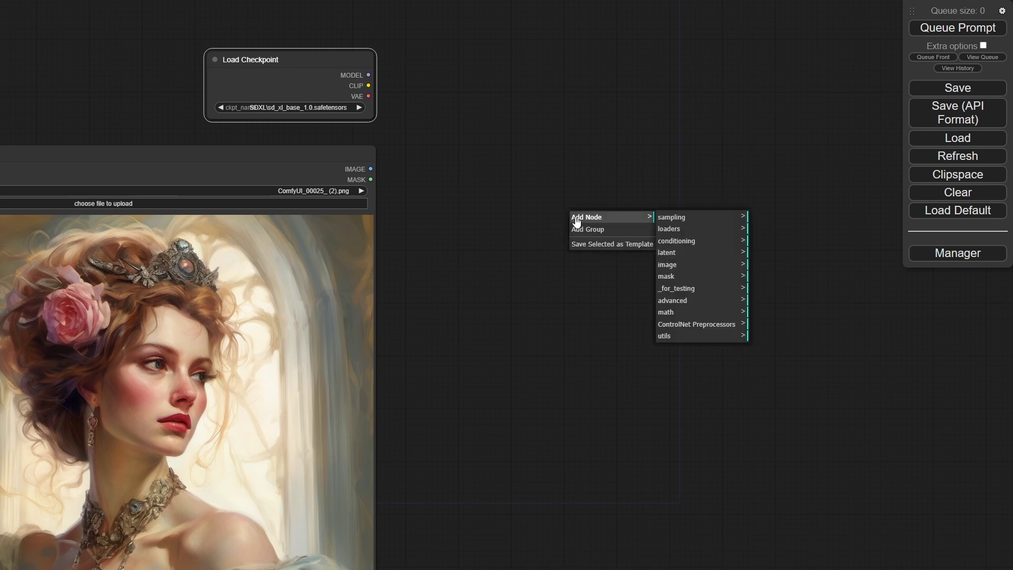
left_click(709, 265)
left_click(774, 218)
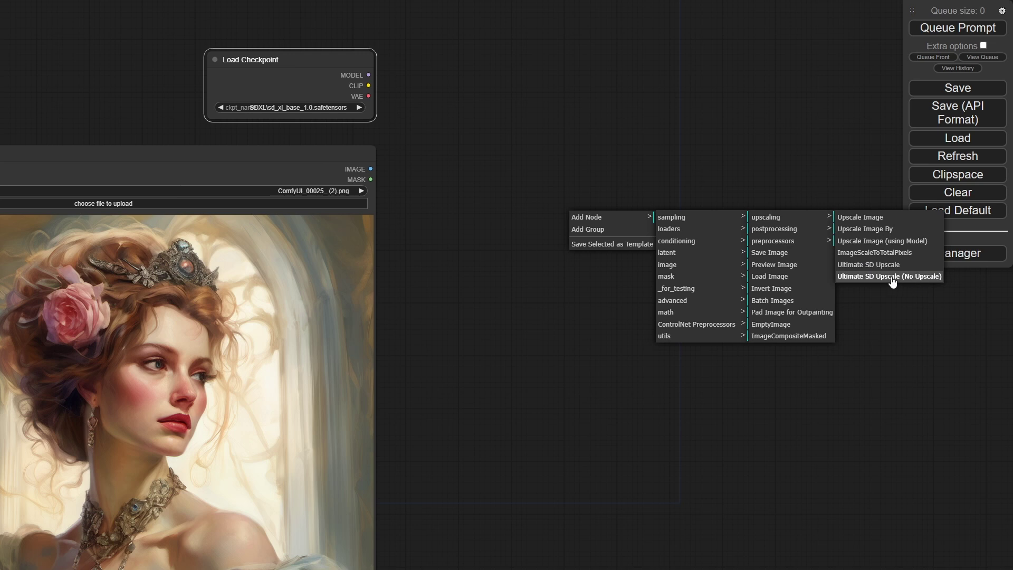
left_click(868, 264)
left_click_drag(688, 203, 721, 146)
Wire the portrait's IMAGE and the checkpoint's MODEL and VAE into the upscaler's inputs
left_click_drag(371, 168, 607, 168)
left_click_drag(368, 75, 607, 178)
left_click_drag(684, 153, 782, 157)
left_click_drag(368, 96, 706, 214)
left_click_drag(577, 202, 492, 278)
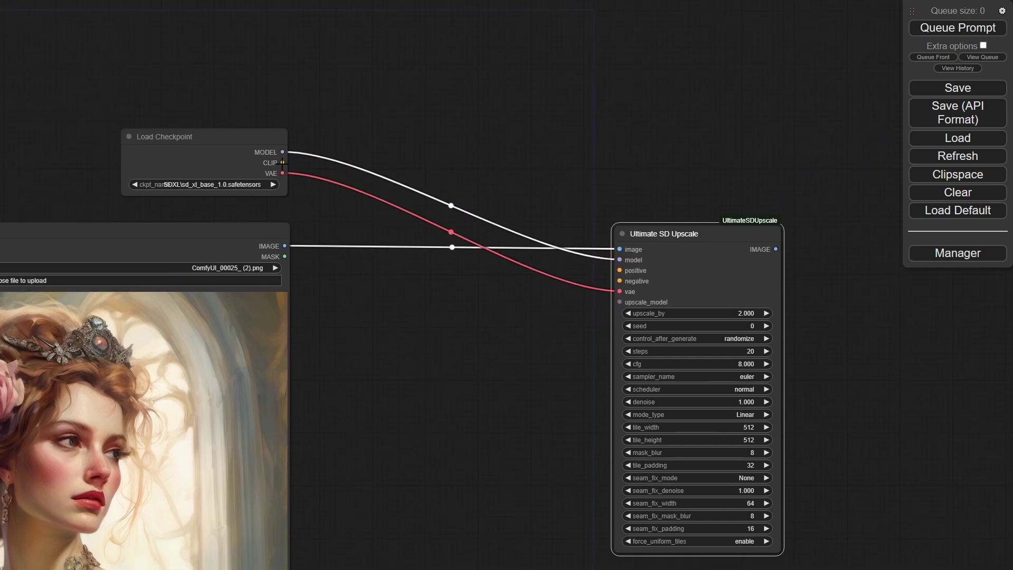
left_click_drag(283, 162, 382, 138)
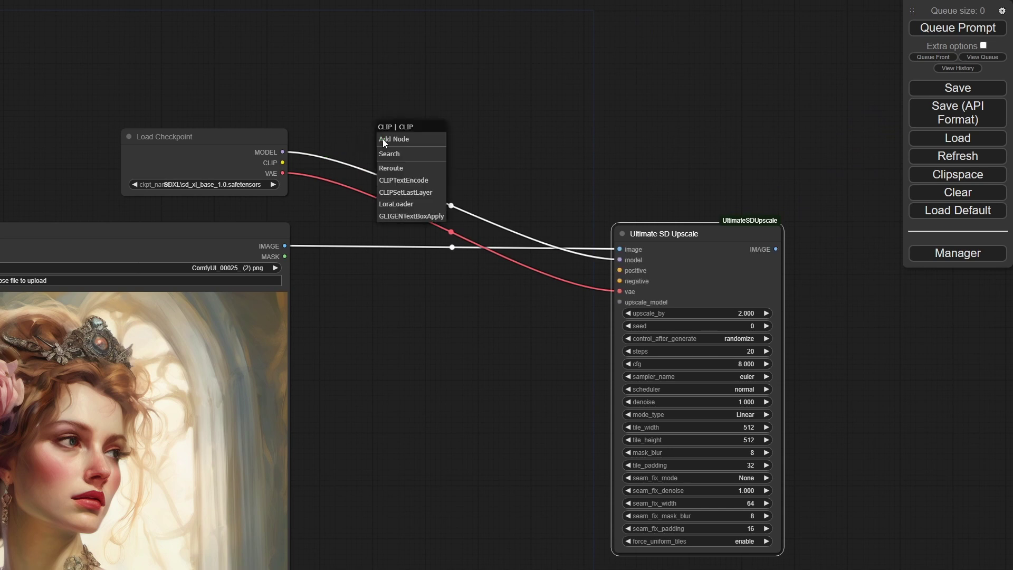
Create a CLIP Text Encode node from the CLIP link and connect it to the upscaler's positive input
left_click(418, 181)
left_click_drag(454, 132, 410, 36)
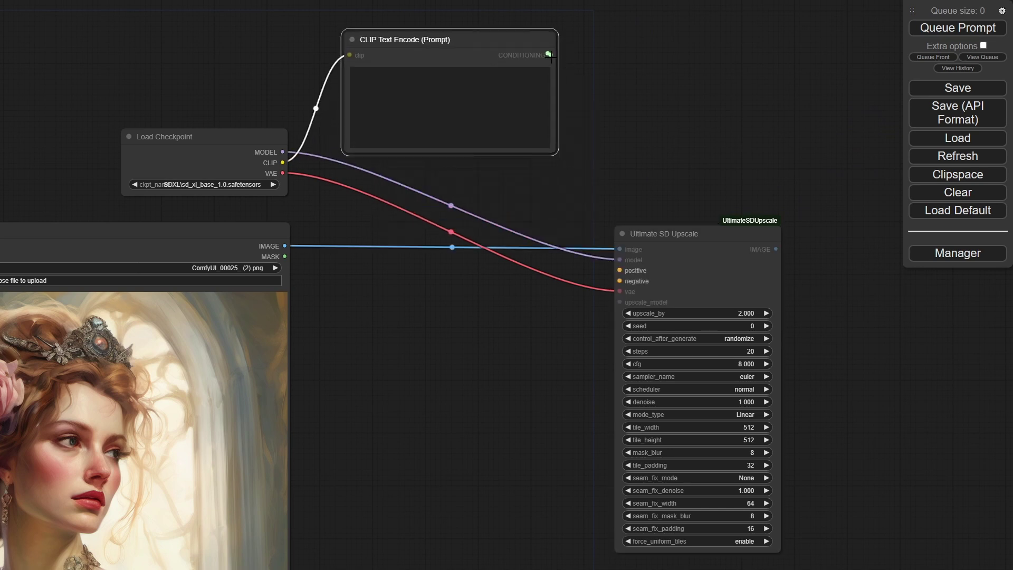
left_click_drag(551, 55, 620, 270)
left_click_drag(705, 236, 825, 240)
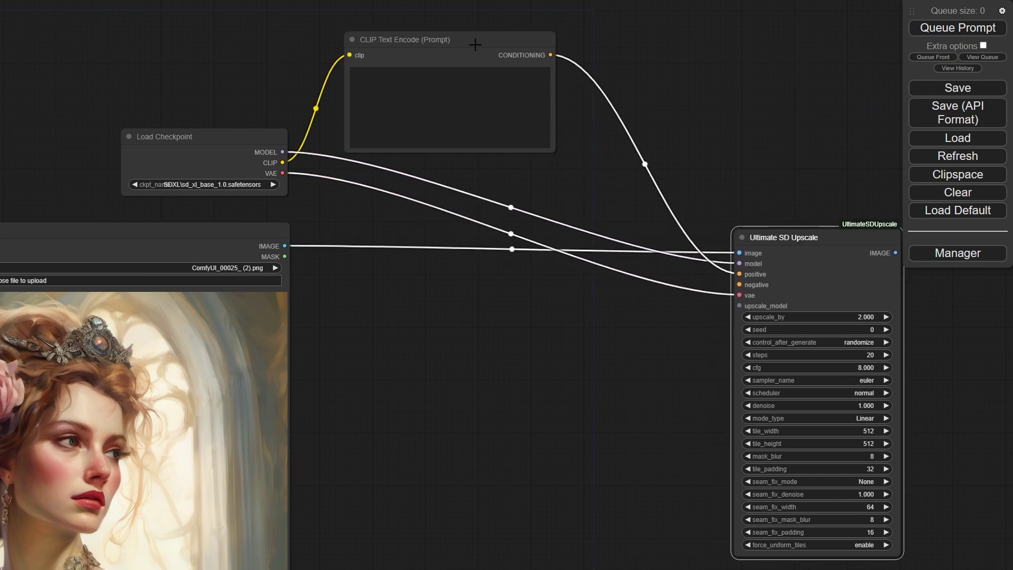
Duplicate the prompt node below and feed it the checkpoint's CLIP for the negative input
mouse_move(469, 40)
left_mouse_down("alt")
mouse_move(597, 110)
mouse_move(492, 299)
left_mouse_up("alt")
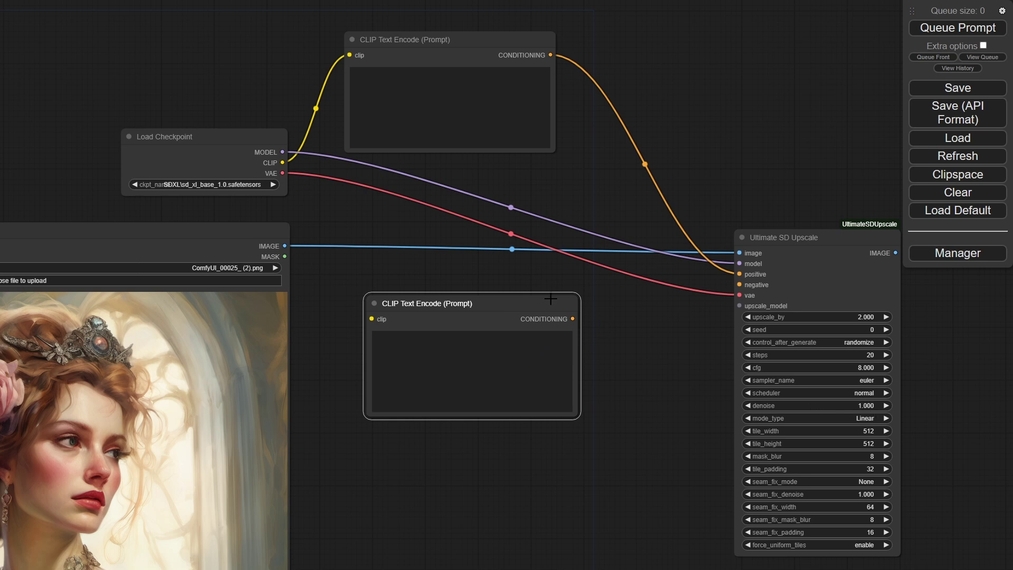
left_click_drag(282, 162, 371, 318)
left_click_drag(572, 319, 739, 285)
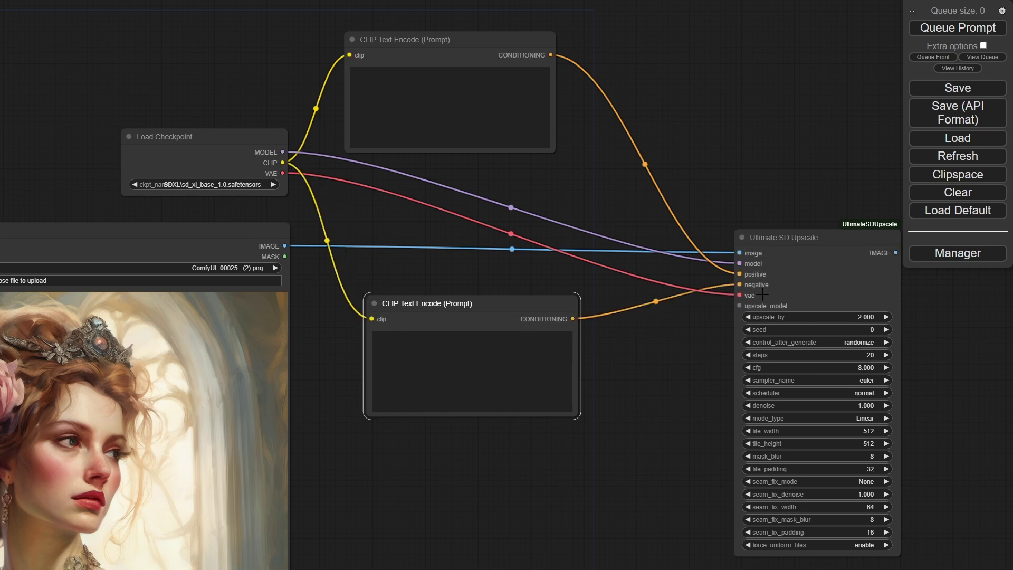
Set the upscaler's tile_width and tile_height both to 1024
left_click(863, 432)
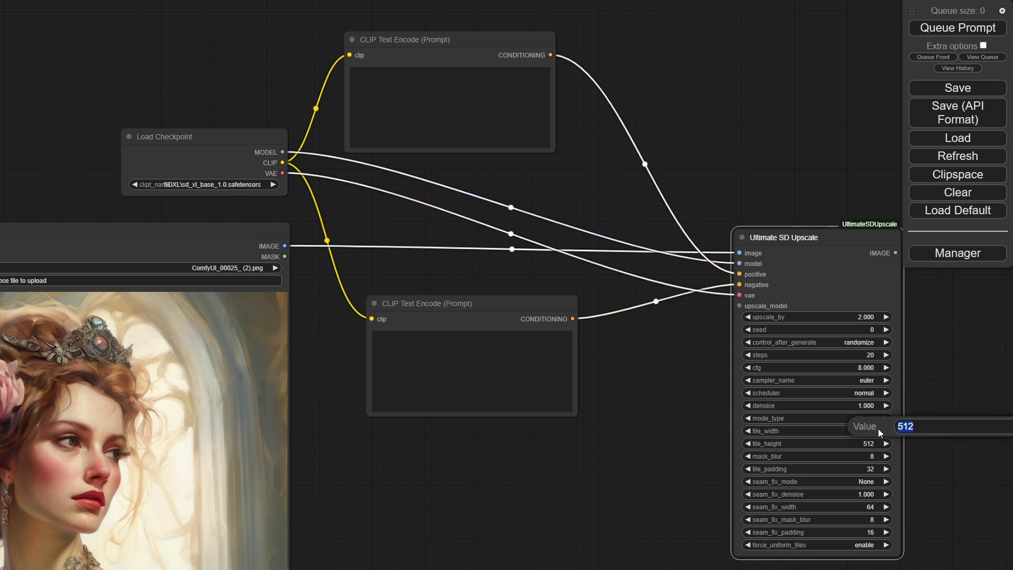
type("124")
key("BackSpace")
key("BackSpace")
type("024")
key("Return")
left_click(868, 444)
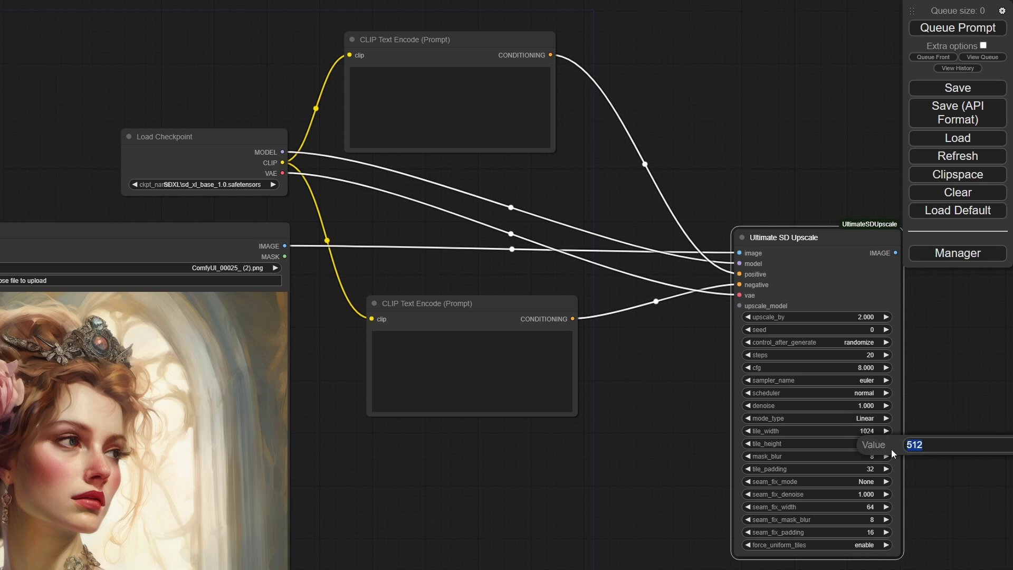
type("1024")
key("Return")
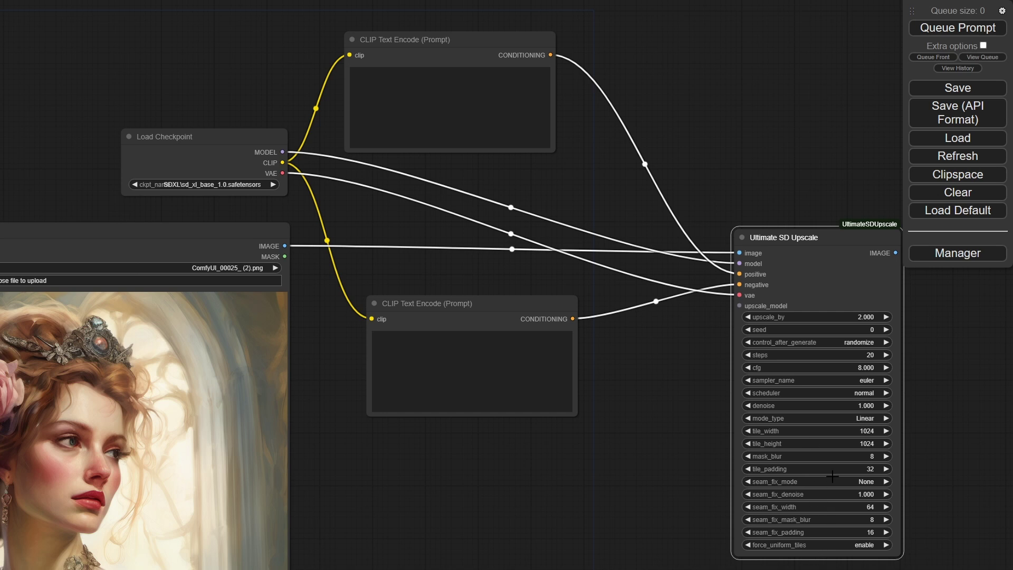
Lower the upscaler's denoise from 1.000 to 0.25
left_click(842, 405)
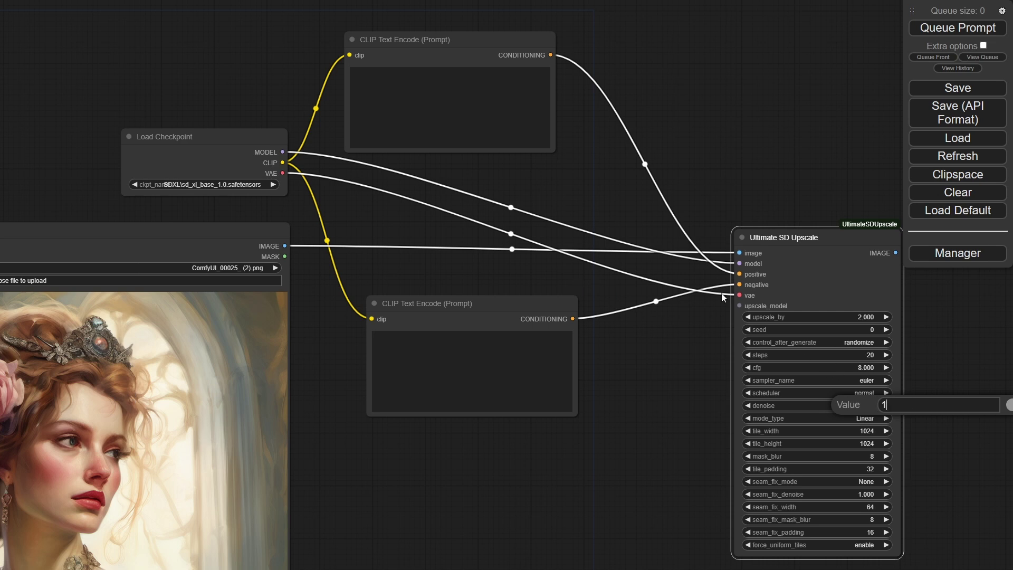
key("ctrl+a")
type("0.25")
key("Return")
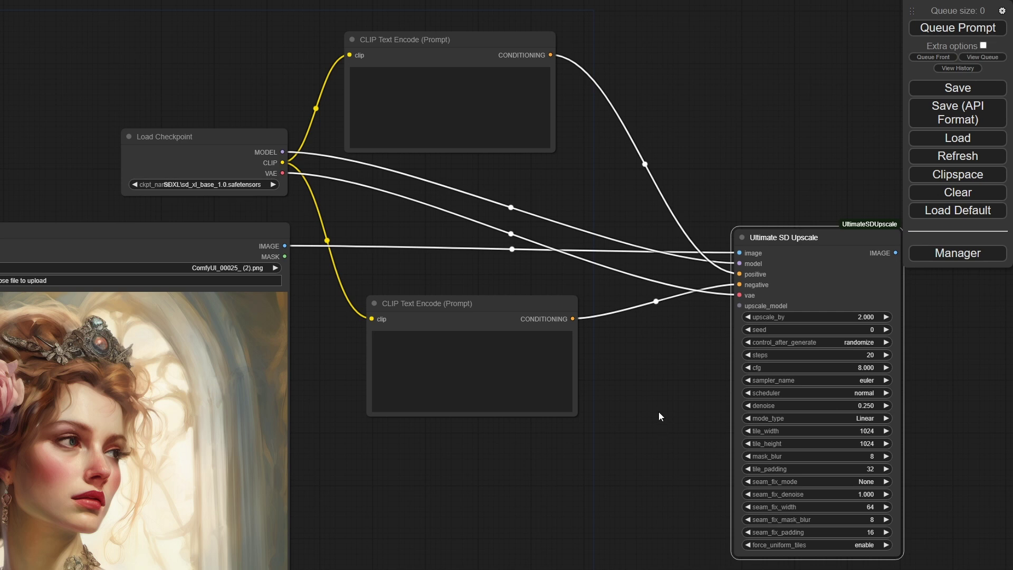
Collapse both prompt nodes, stack them up, and move the upscale node further right
left_click(374, 303)
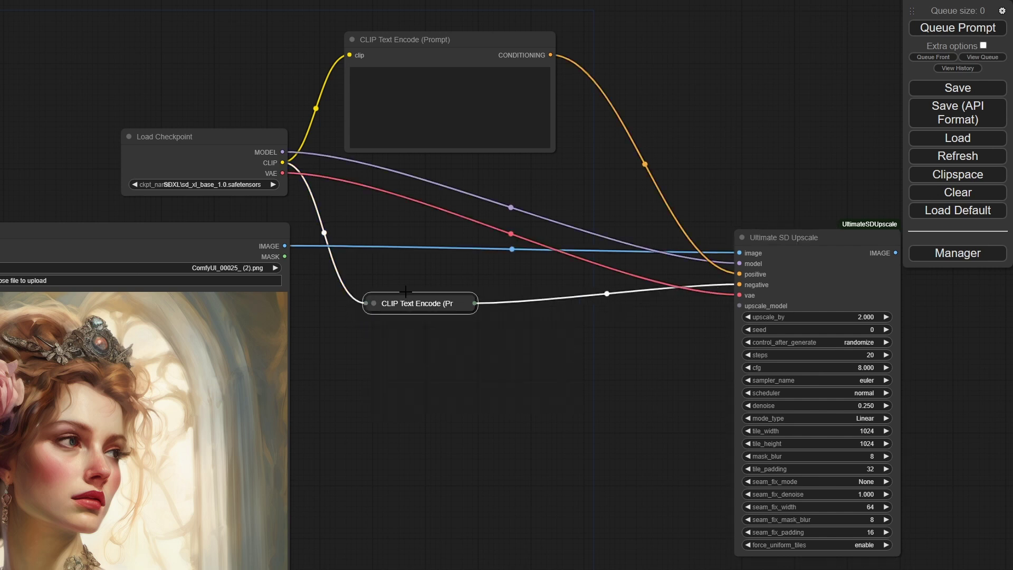
left_click_drag(417, 303, 389, 62)
left_click(351, 39)
scroll(141, 63, "down", 3)
left_click_drag(588, 188, 824, 189)
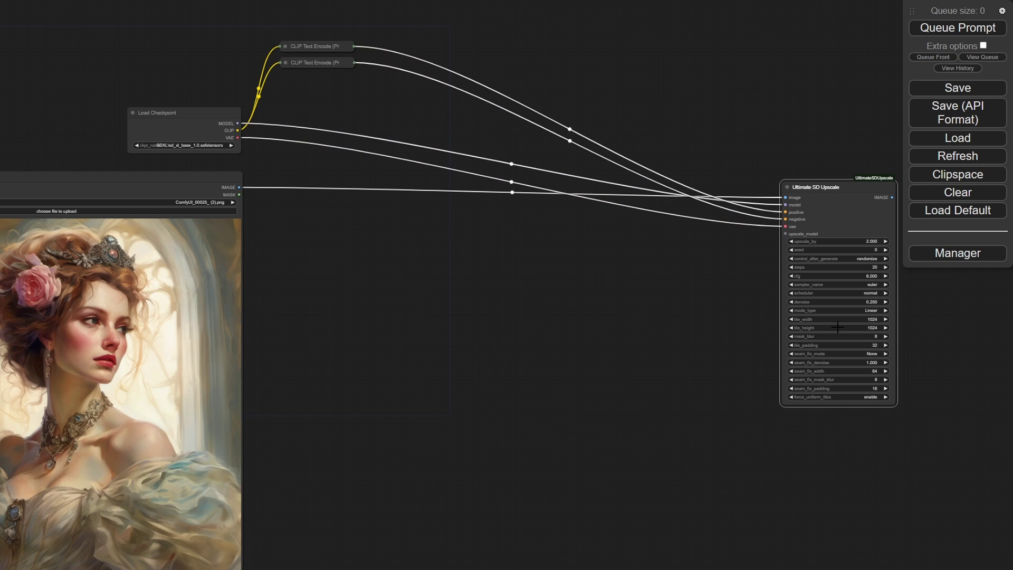
left_click_drag(413, 273, 471, 256)
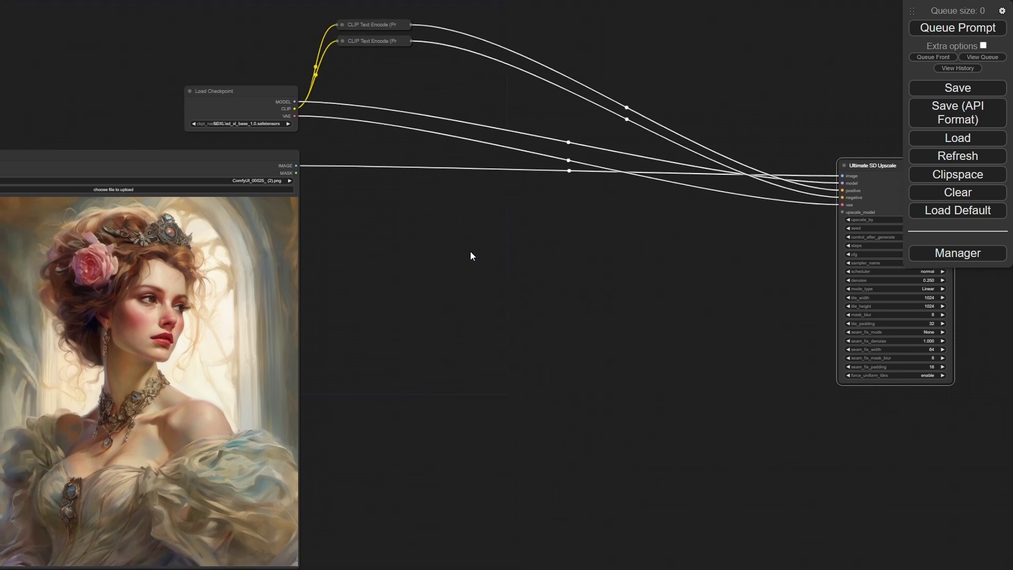
Add a Recommended Resolution Calculator node from utils and place it right of the image loader
right_click(515, 270)
left_click(517, 268)
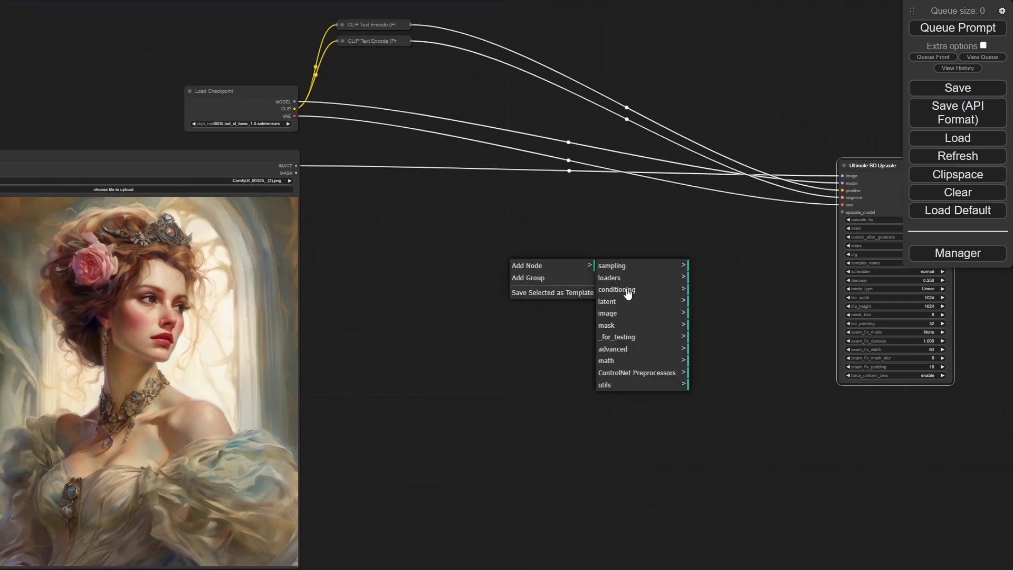
left_click(657, 385)
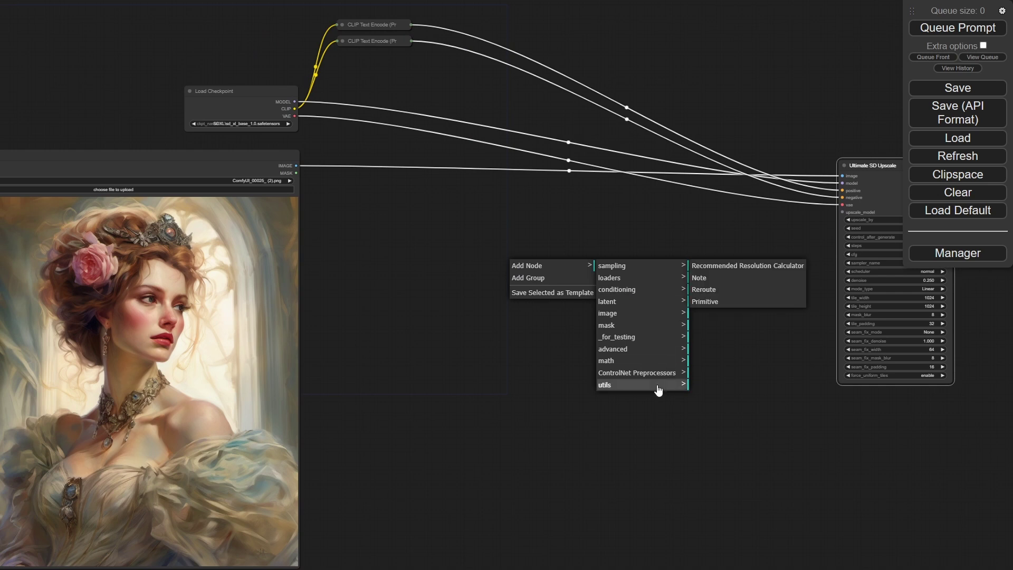
left_click(744, 266)
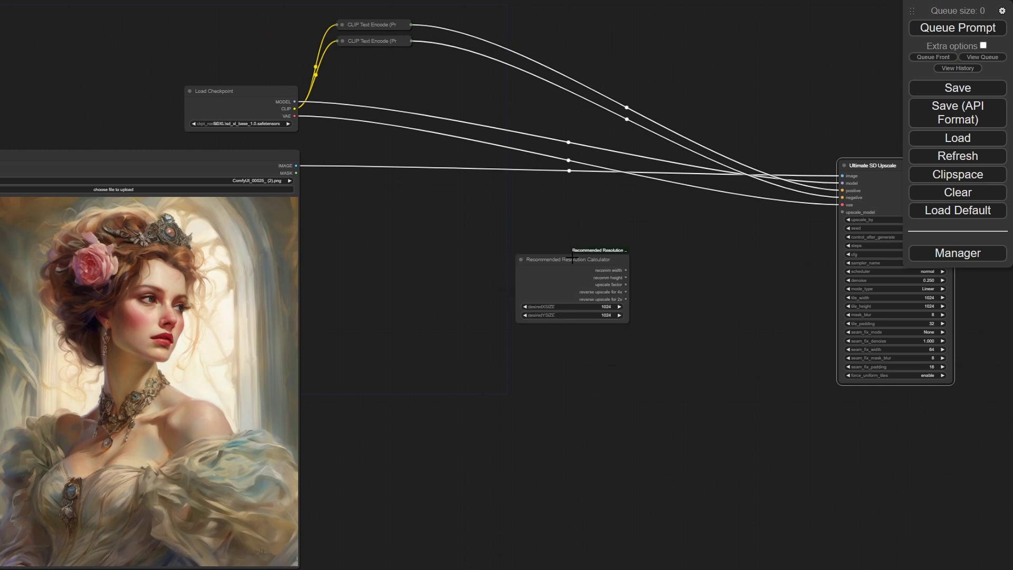
left_click_drag(572, 257, 555, 260)
scroll(506, 307, "up", 3)
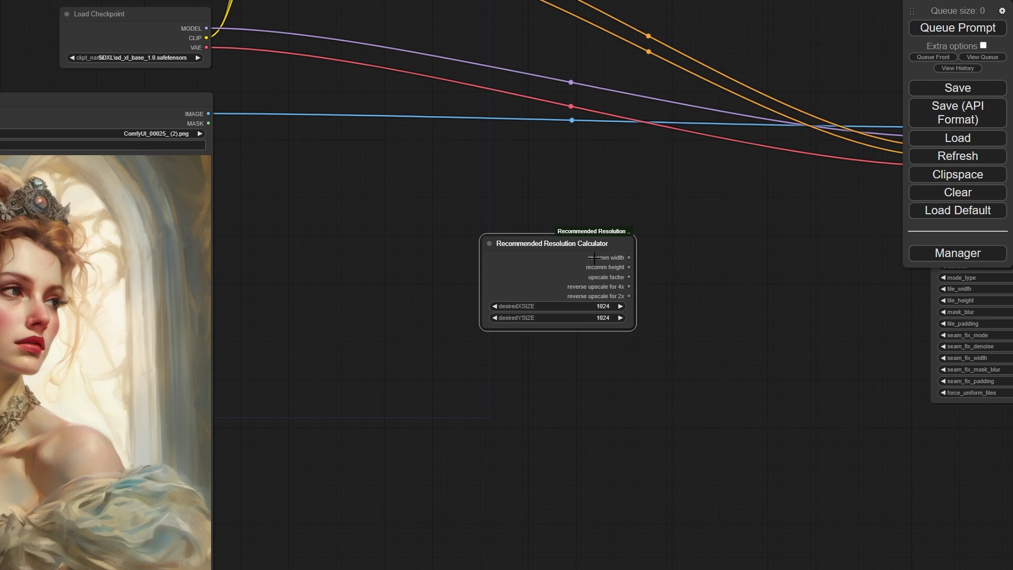
left_click_drag(588, 243, 755, 258)
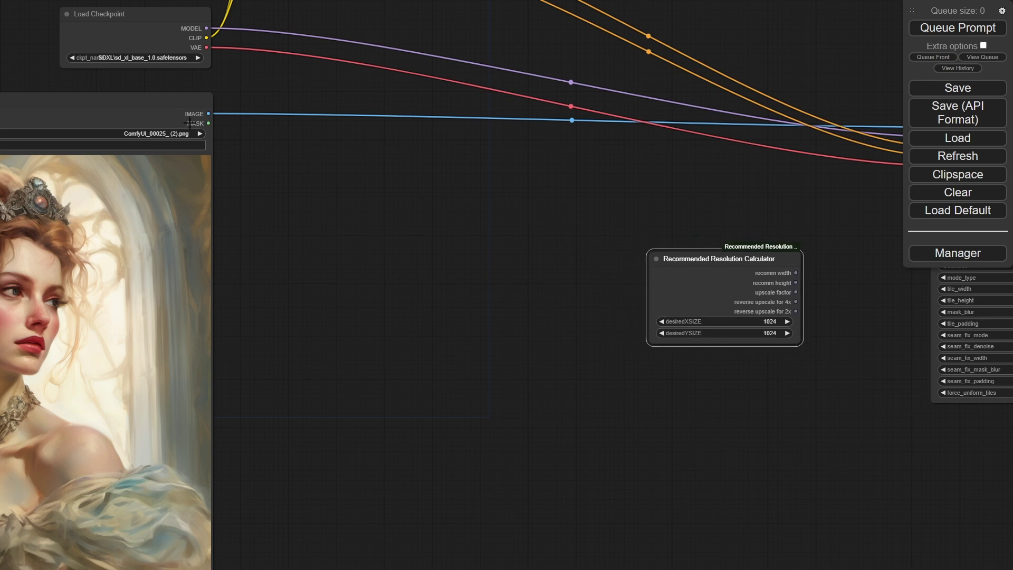
Add a NearestSDXLResolution node from math > graphics and feed it the loaded portrait image
right_click(356, 230)
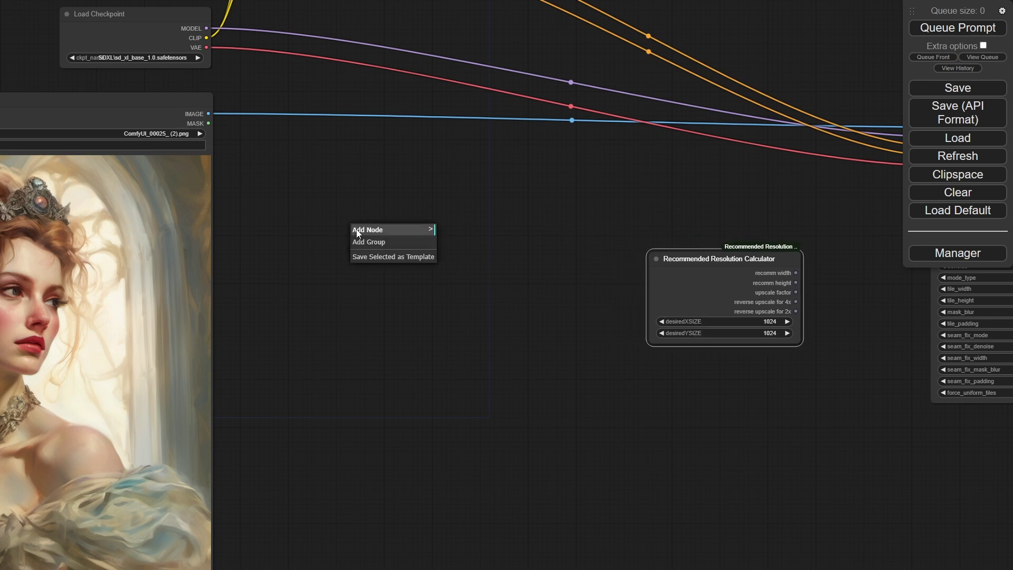
left_click(397, 231)
left_click(508, 325)
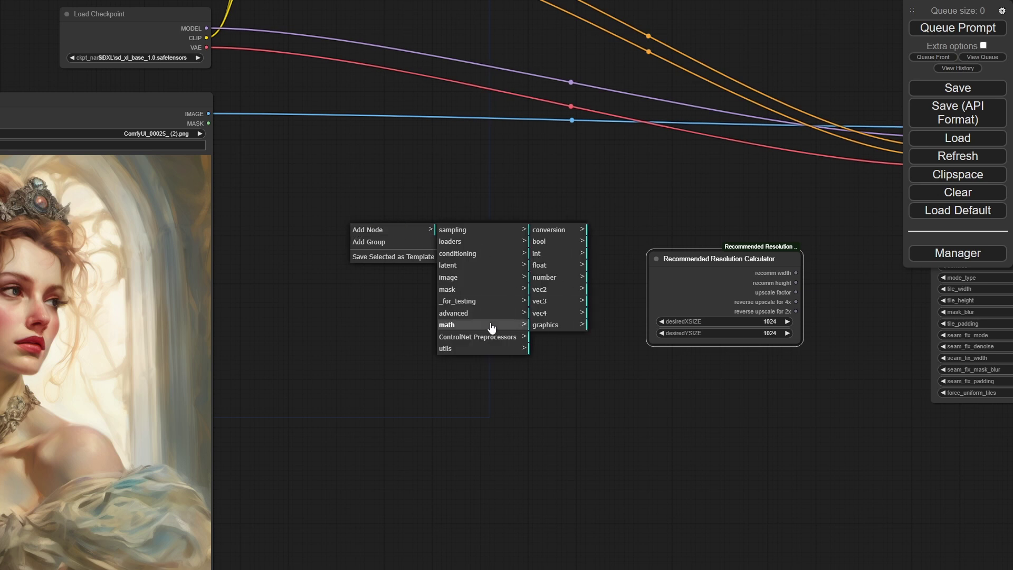
left_click(546, 327)
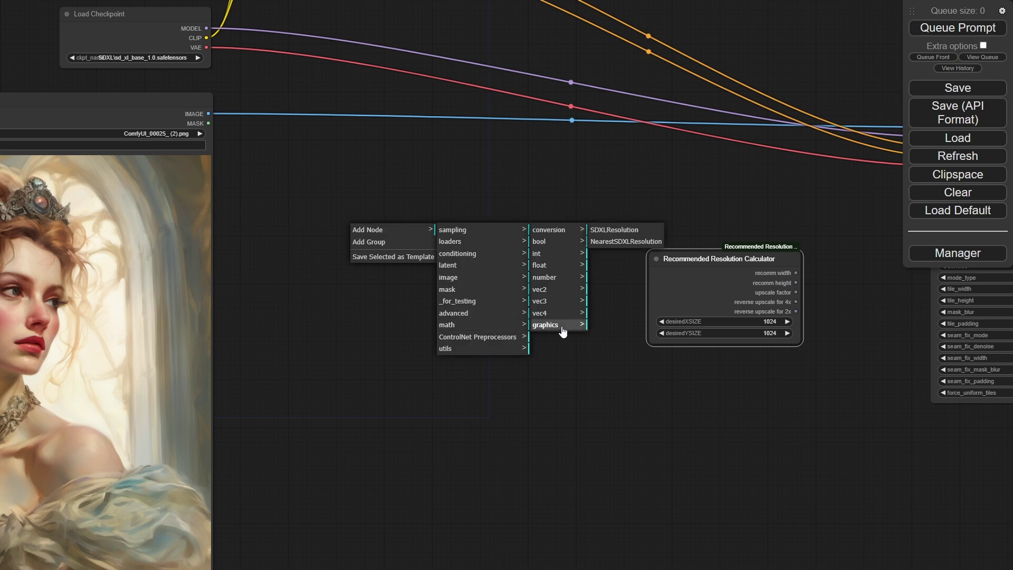
left_click(608, 241)
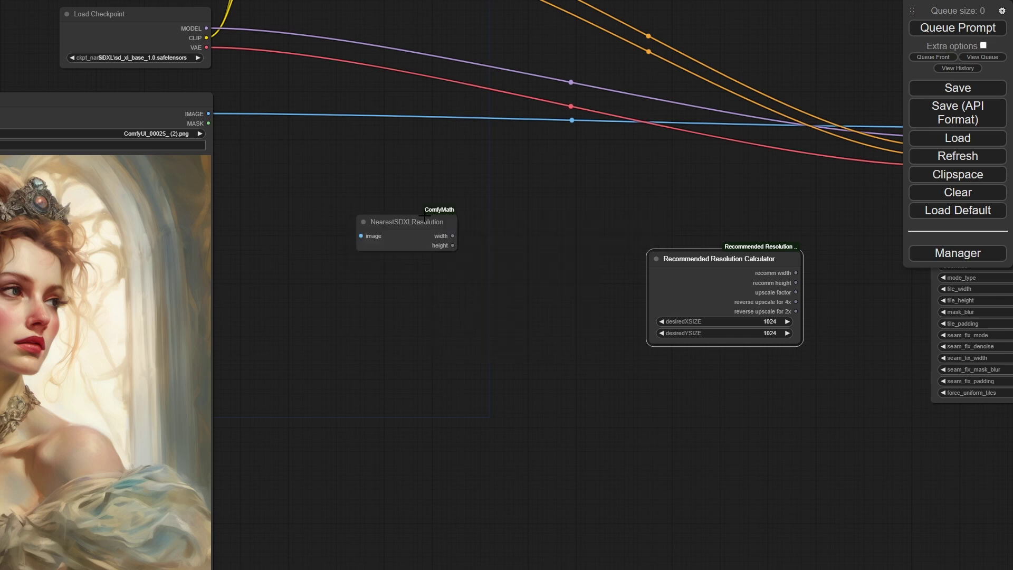
left_click_drag(422, 224, 440, 244)
left_click_drag(209, 114, 377, 268)
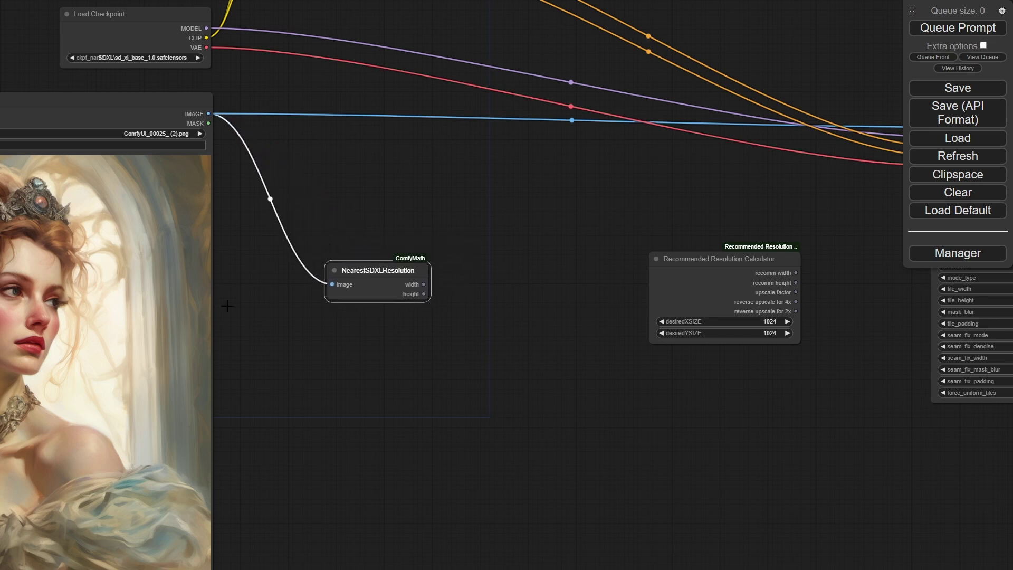
left_click_drag(365, 266, 364, 260)
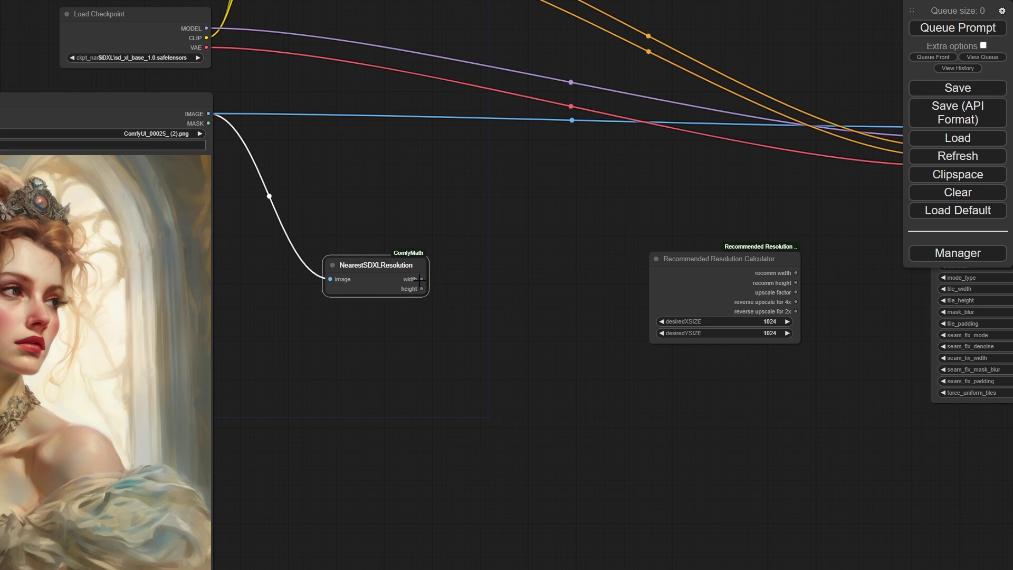
left_click_drag(401, 260, 365, 257)
Add an IntBinaryOperation node from math > int beside it
right_click(446, 271)
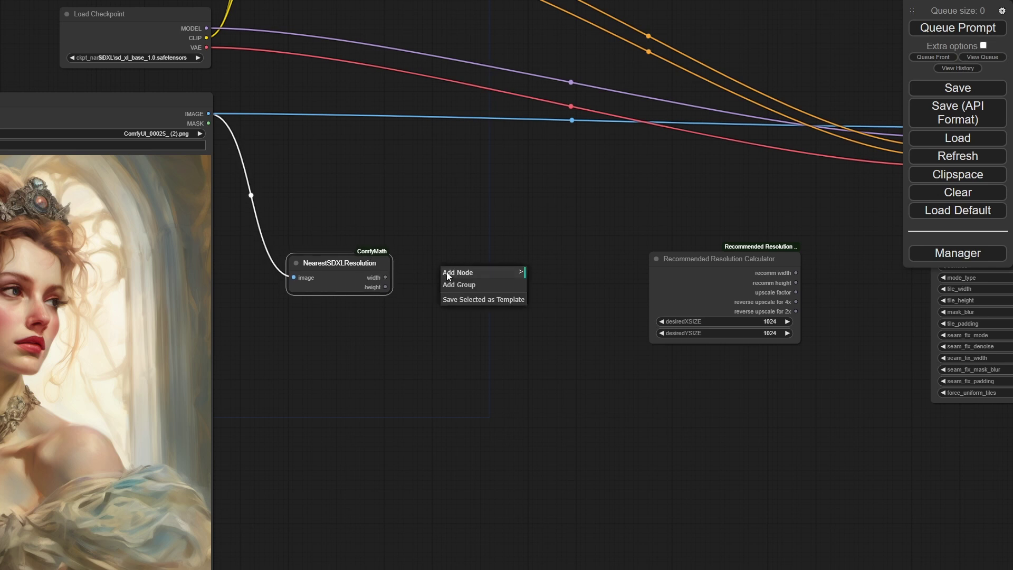
left_click(455, 273)
left_click(587, 367)
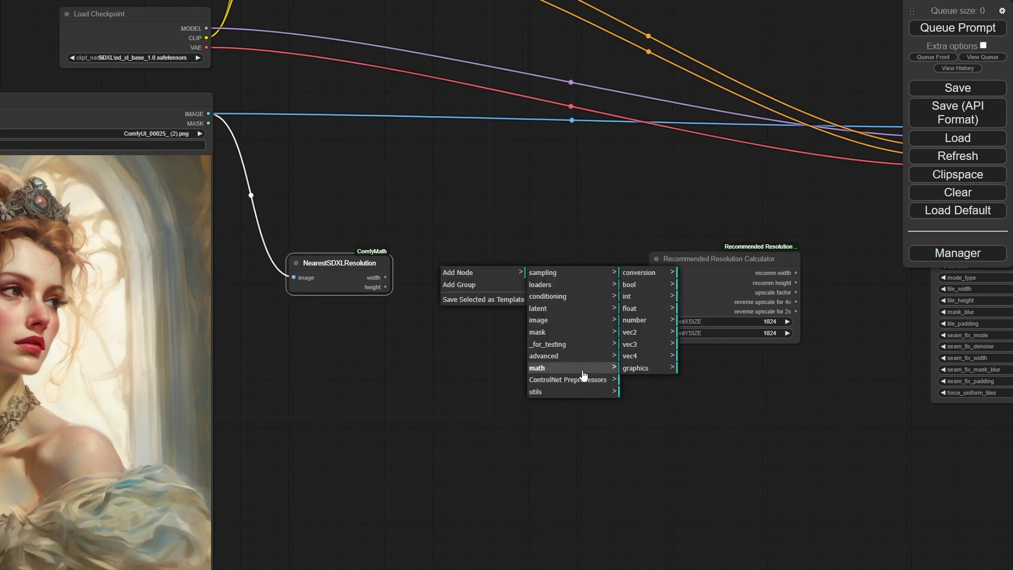
left_click(657, 298)
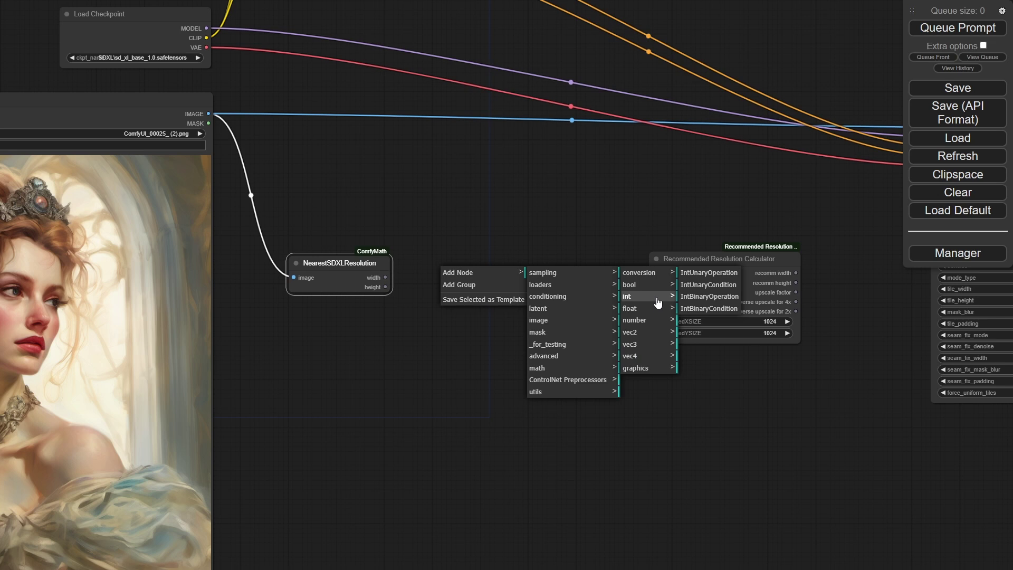
left_click(706, 296)
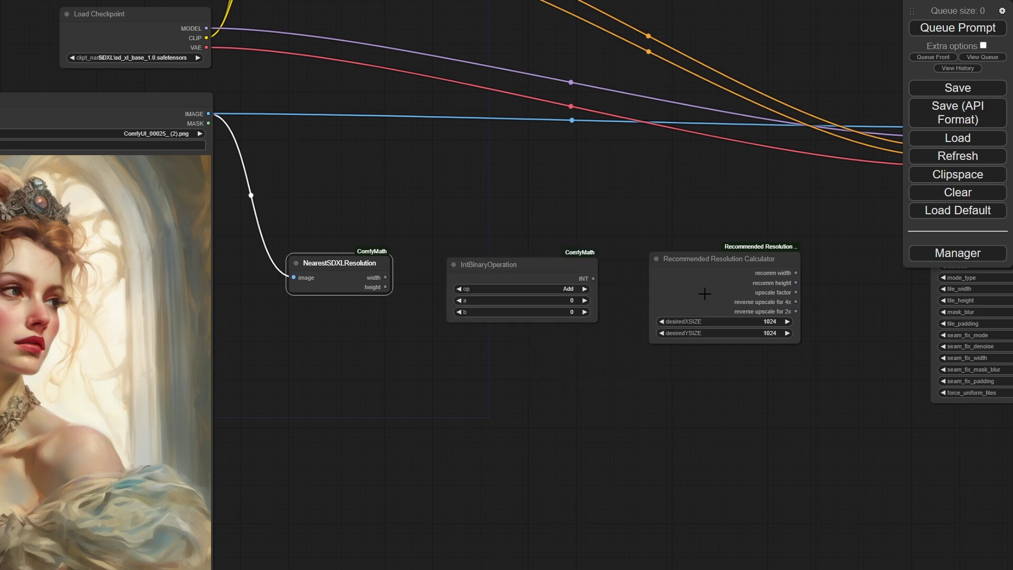
left_click(567, 289)
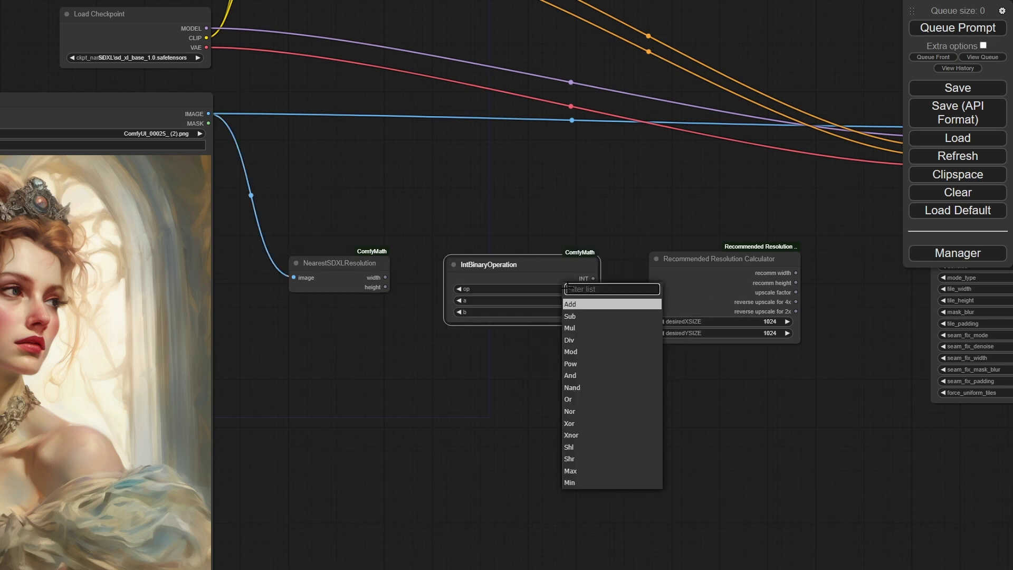
Set the IntBinaryOperation to Mul and convert both a and b into inputs
left_click(588, 327)
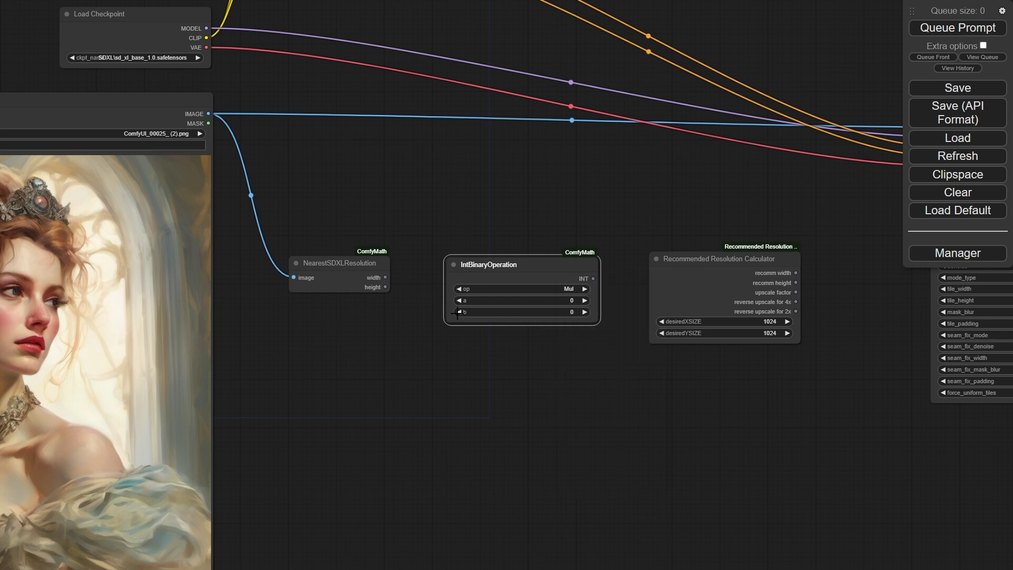
right_click(540, 264)
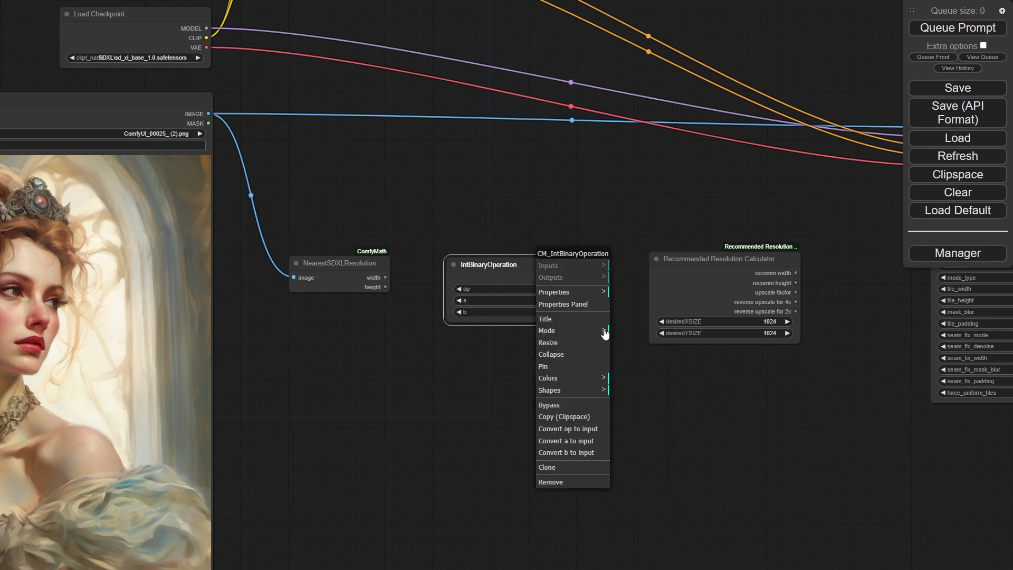
left_click(568, 441)
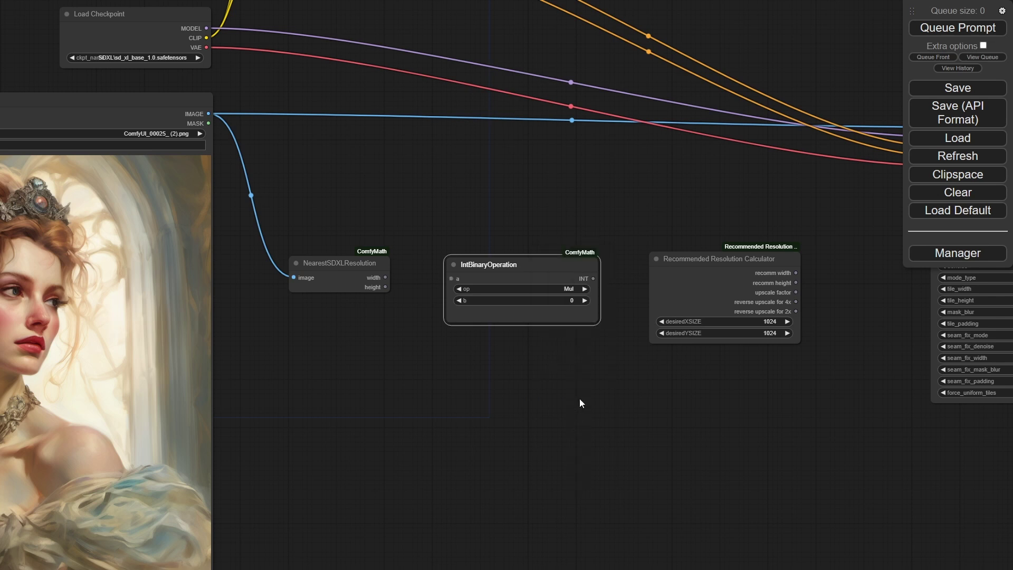
right_click(533, 272)
left_click(519, 447)
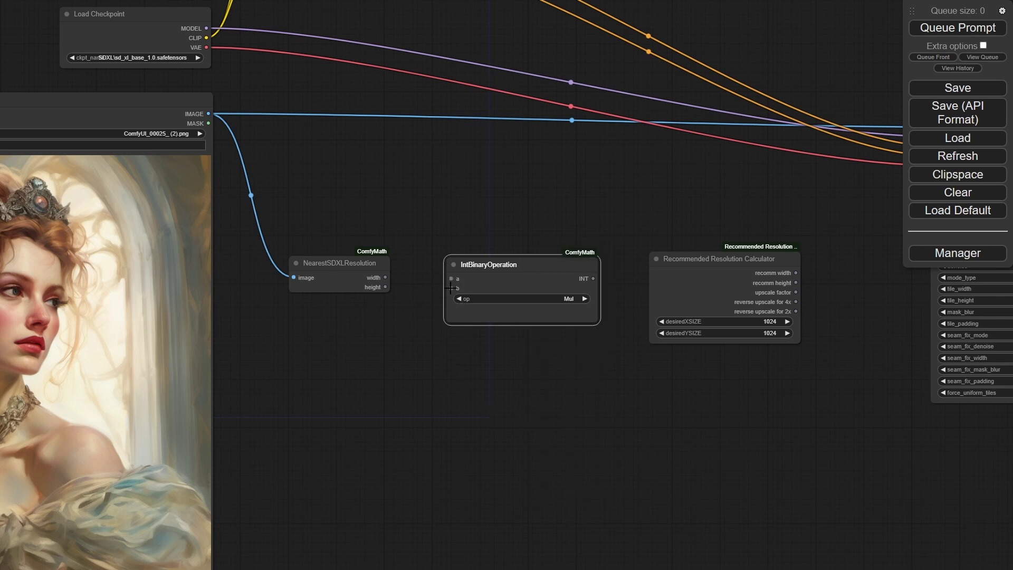
Attach a Primitive node with value 4 to input b
left_click_drag(449, 287, 334, 344)
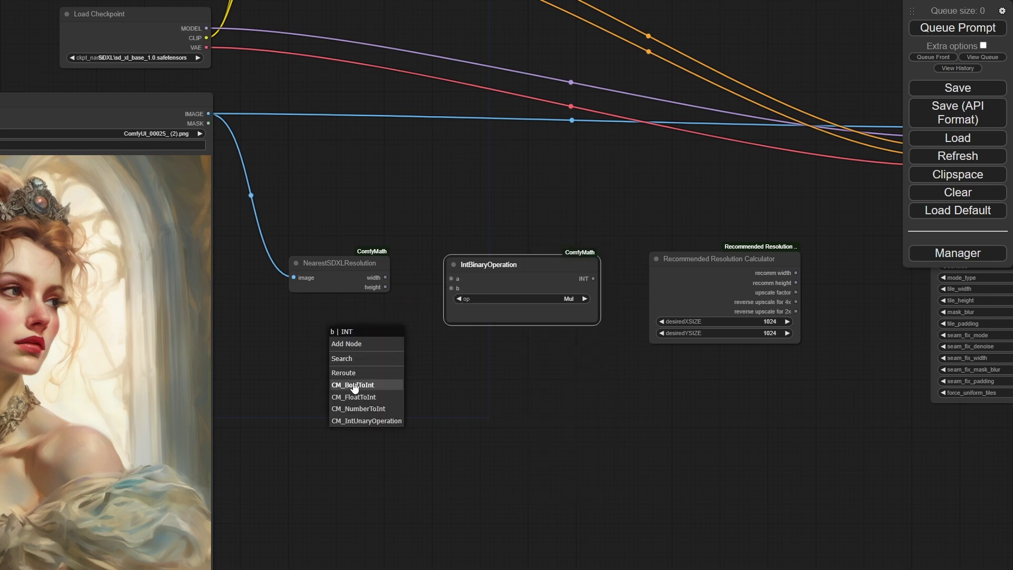
left_click(348, 344)
left_click(450, 459)
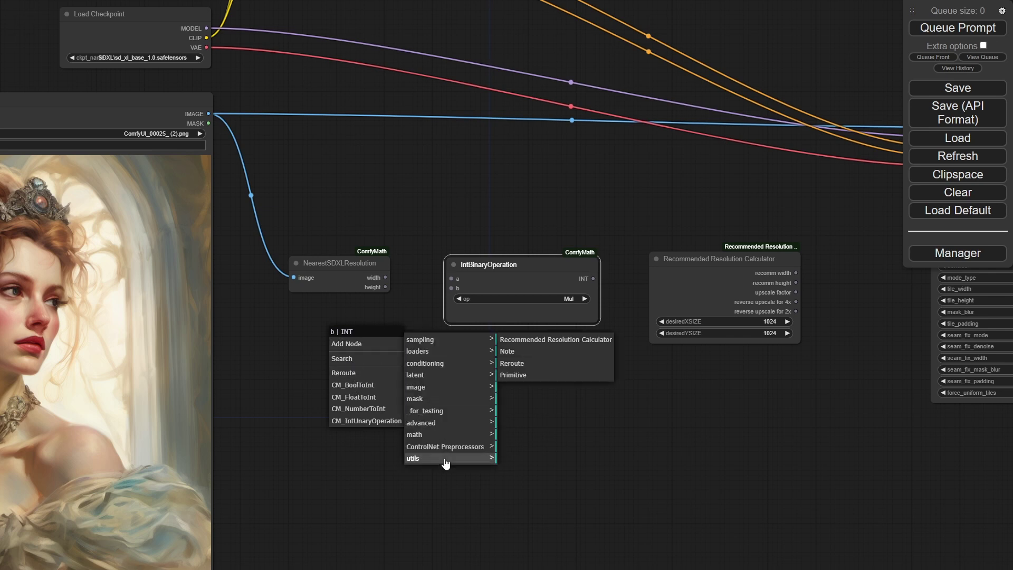
left_click(528, 375)
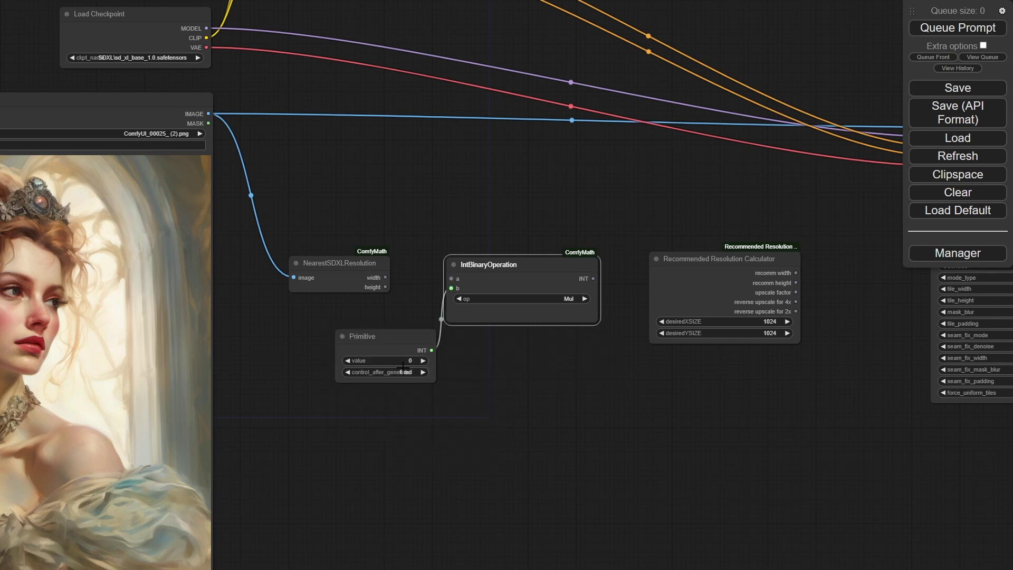
left_click(419, 360)
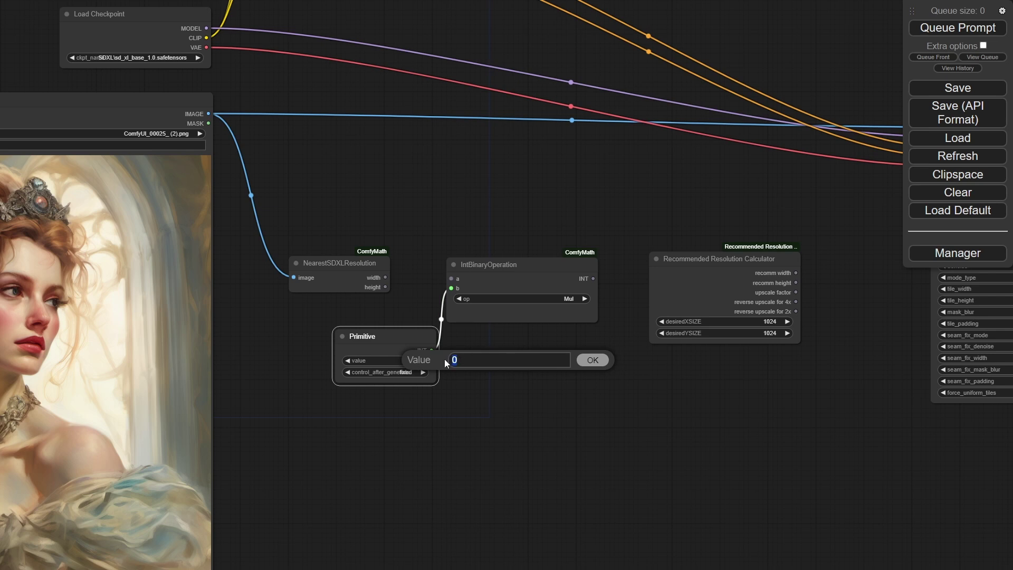
type("4")
left_click(583, 360)
left_click_drag(387, 337, 354, 334)
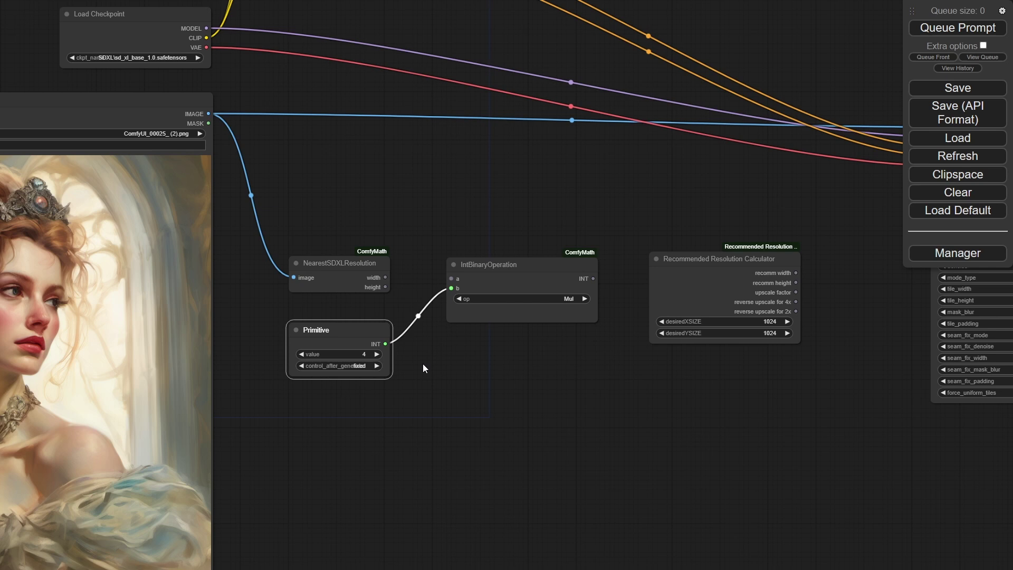
Rename the Primitive's output slot to 'Scale Factor'
right_click(386, 344)
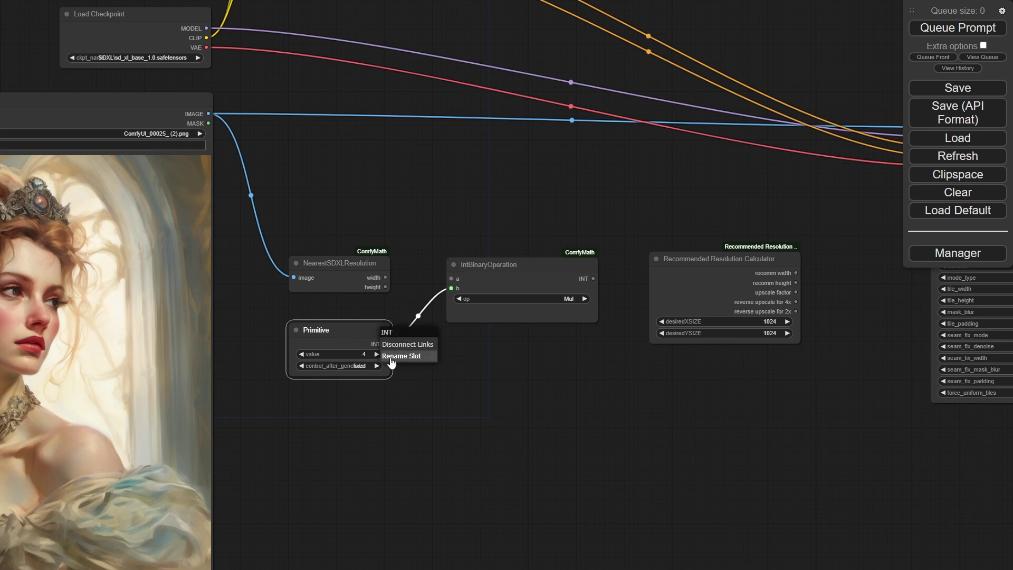
left_click(421, 356)
type("Scale Factor")
key("Return")
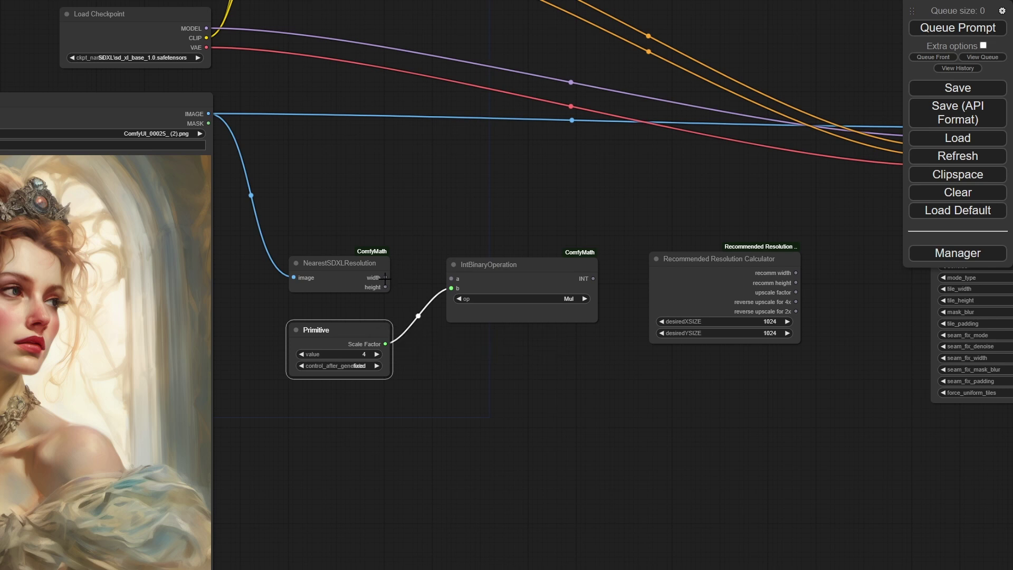
Paste a copy of the Mul node keeping its Scale Factor link, and connect width to the top node's a input
left_click(522, 269)
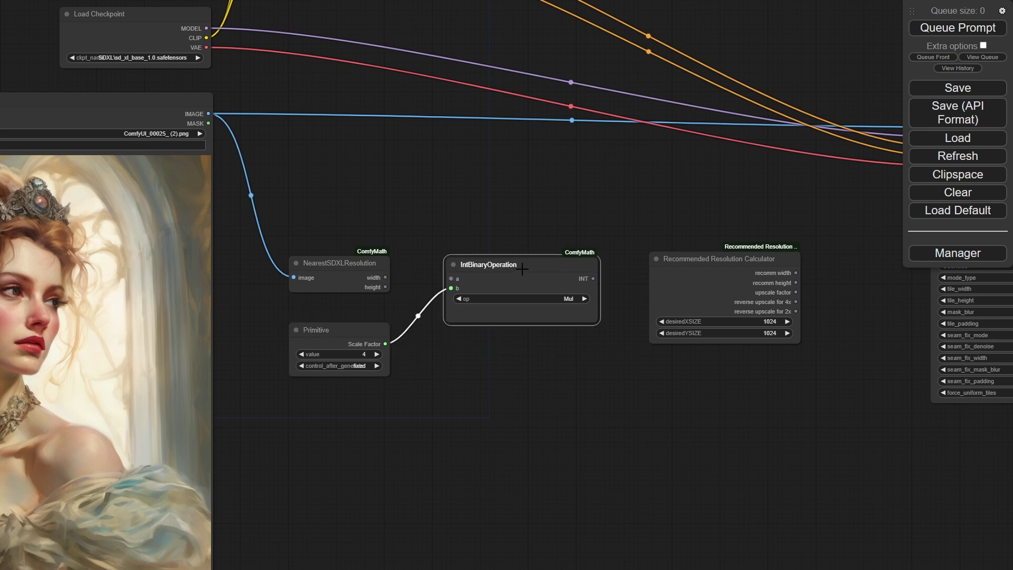
key("ctrl+c")
key("ctrl+shift+v")
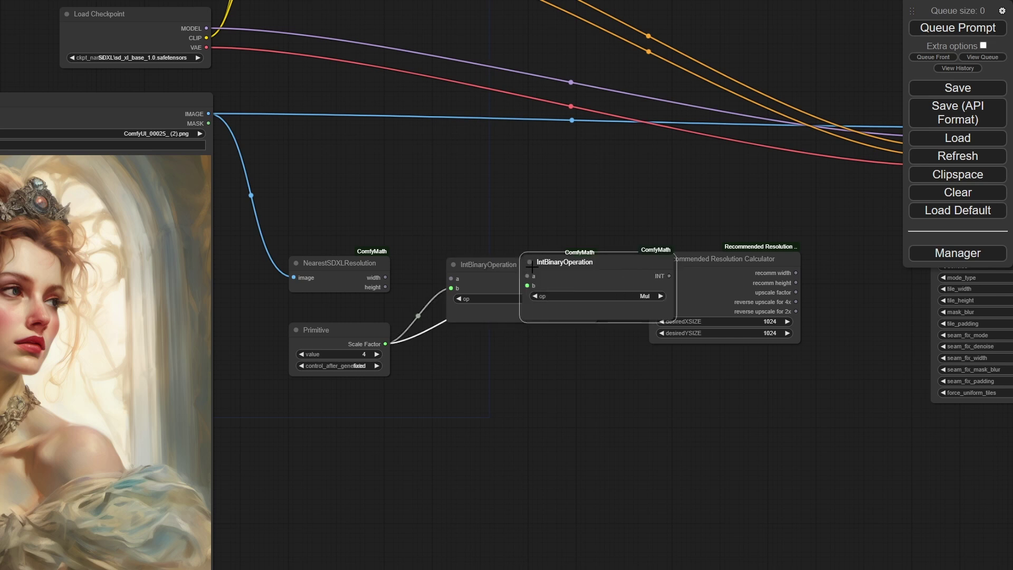
left_click_drag(582, 275, 509, 357)
left_click_drag(385, 278, 452, 370)
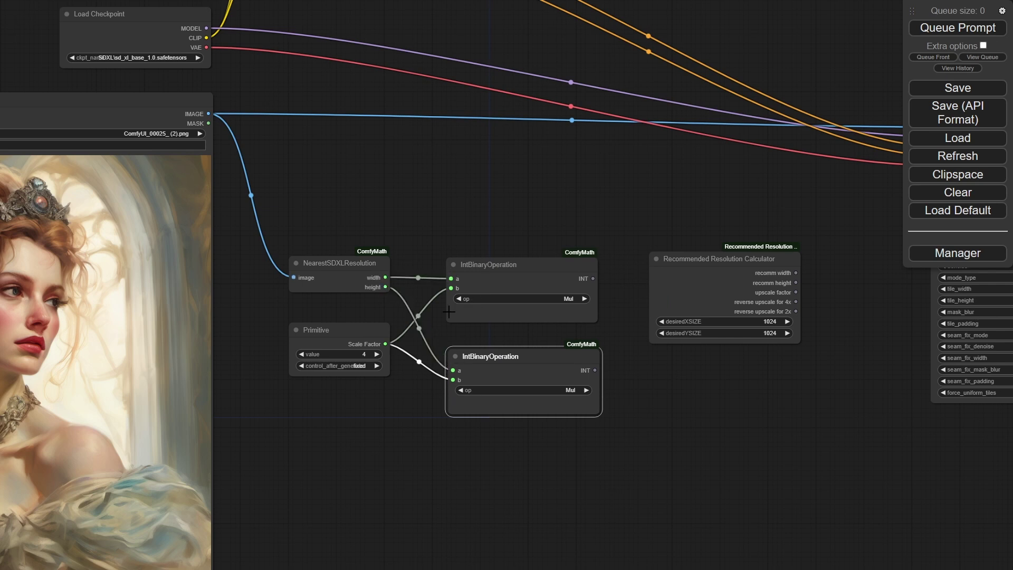
Align the lower Mul node directly under the upper one
left_click(470, 273)
left_click_drag(489, 270, 486, 250)
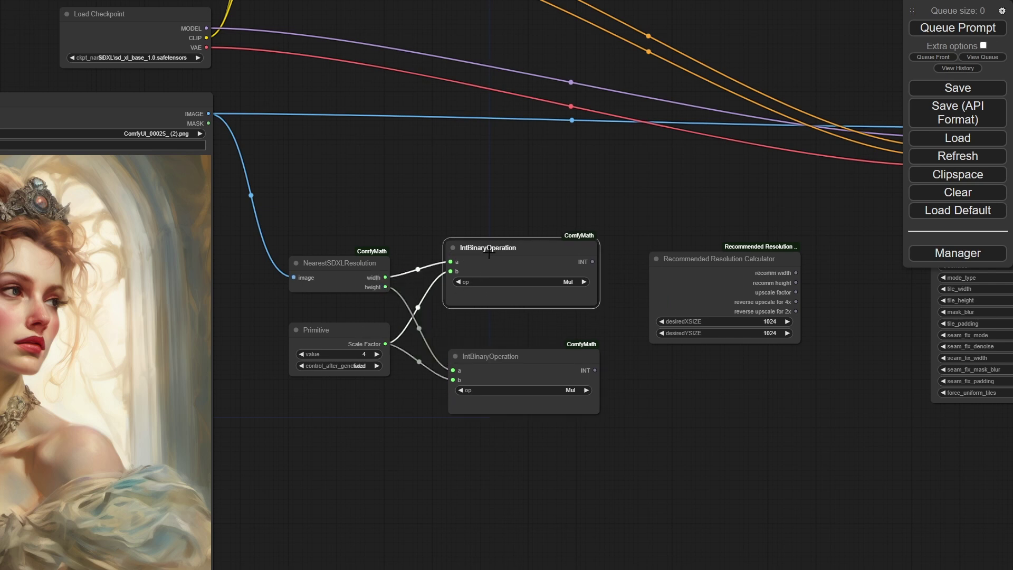
left_click_drag(498, 371, 494, 351)
left_click_drag(672, 375, 579, 393)
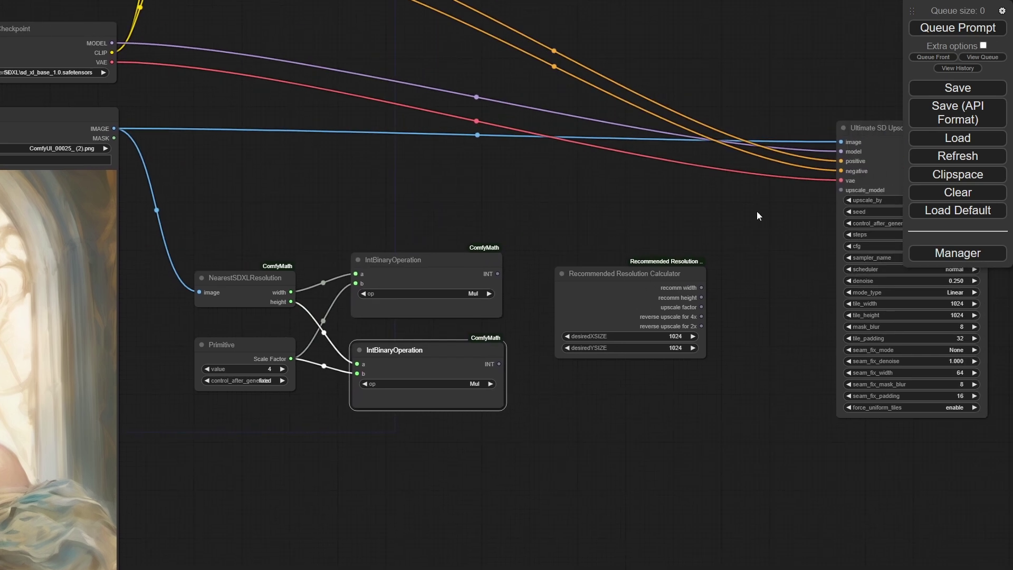
left_click_drag(756, 217, 740, 245)
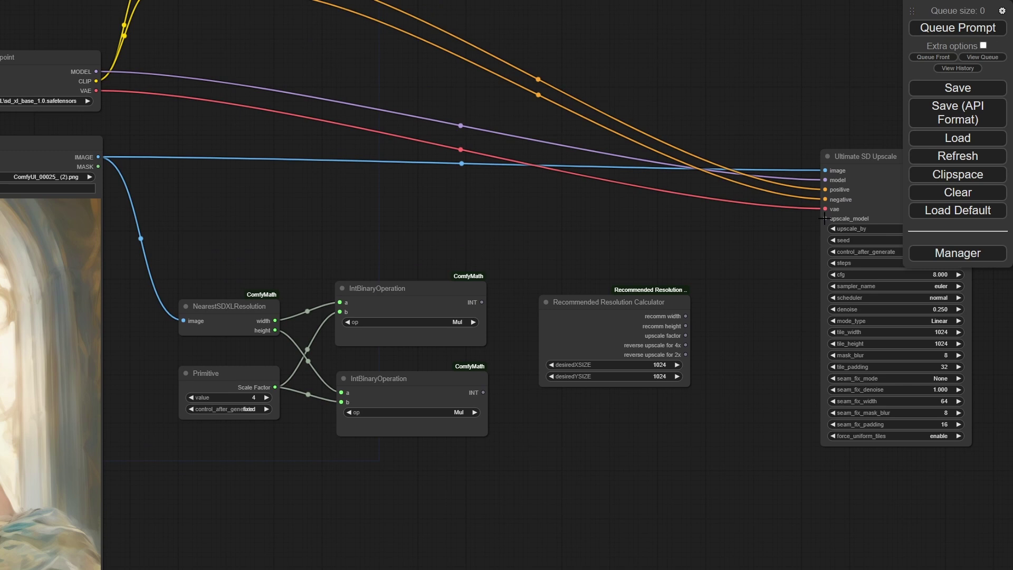
Attach an UpscaleModelLoader to upscale_model and select 4x_foolhardy_Remacri.pth
left_click_drag(825, 218, 612, 216)
left_click(652, 258)
left_click_drag(681, 209, 576, 206)
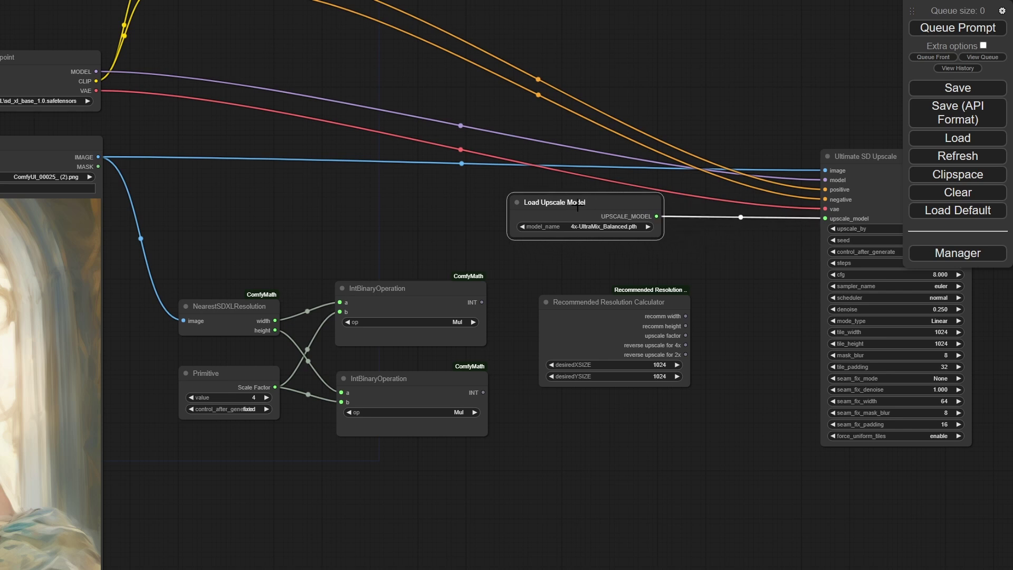
left_click(595, 227)
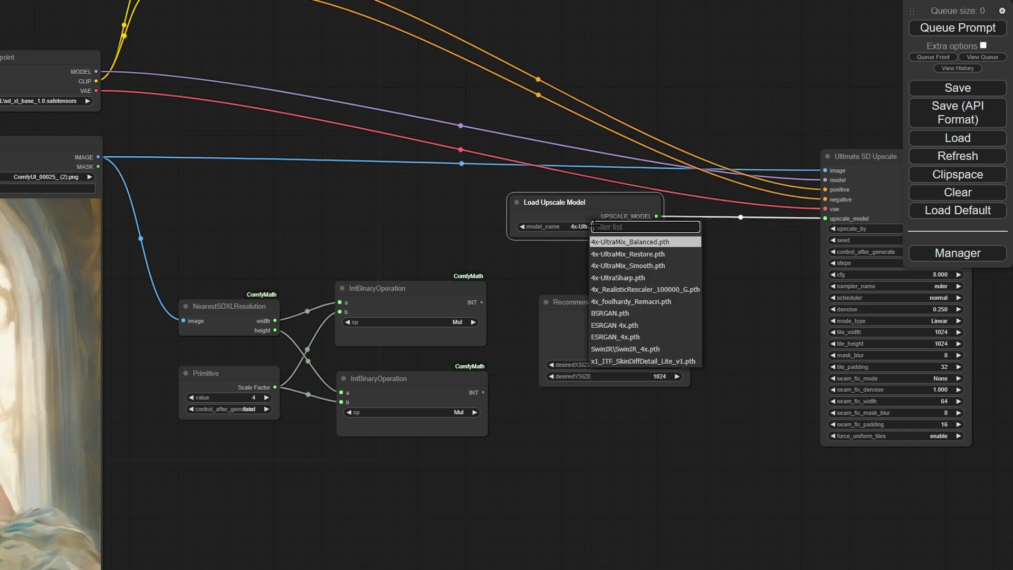
left_click(622, 302)
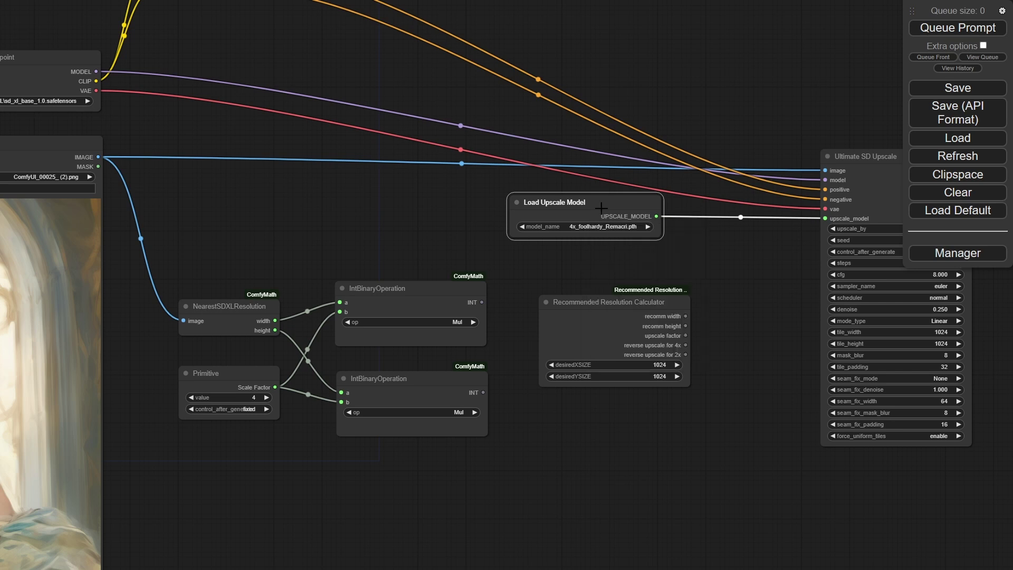
left_click_drag(601, 207, 532, 208)
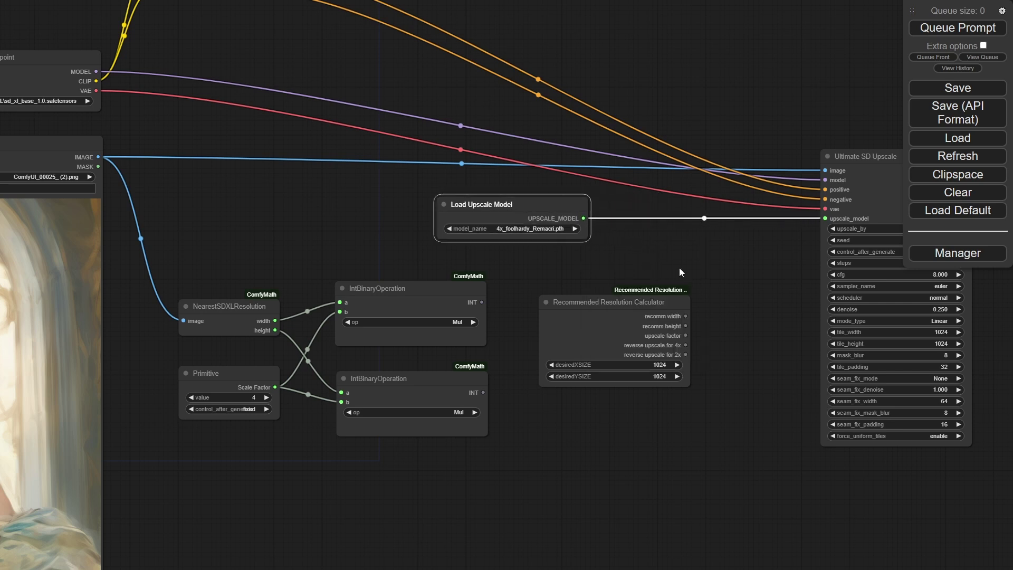
left_click_drag(679, 268, 606, 273)
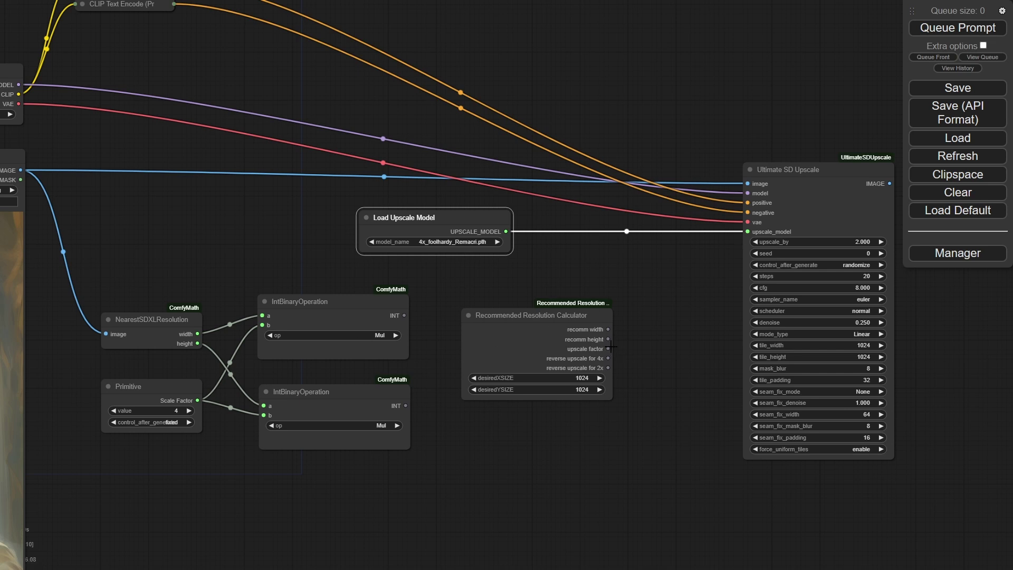
Convert Ultimate SD Upscale's upscale_by widget to an input and link the calculator's upscale factor to it
right_click(811, 208)
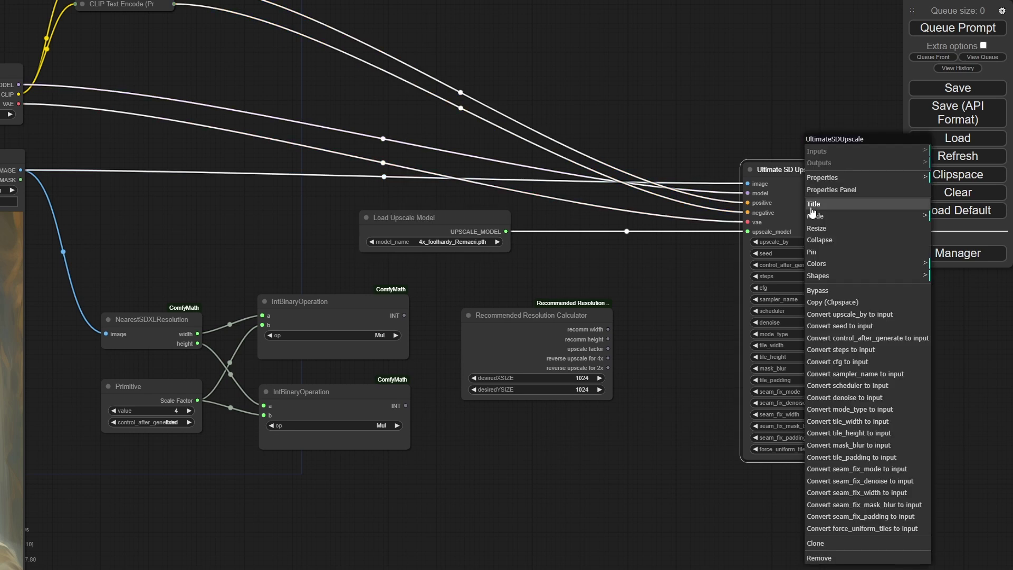
left_click(852, 315)
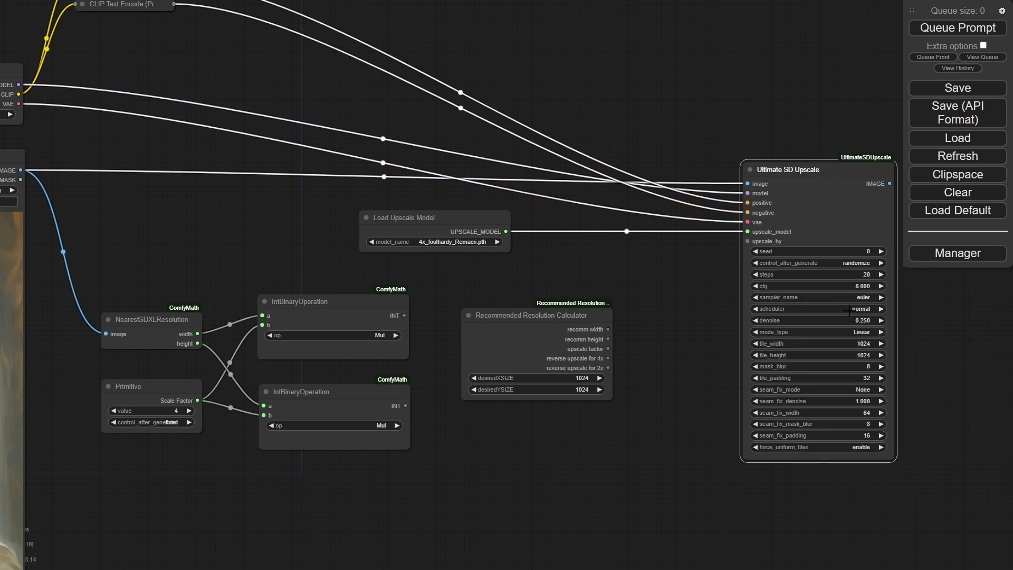
left_click_drag(608, 348, 747, 241)
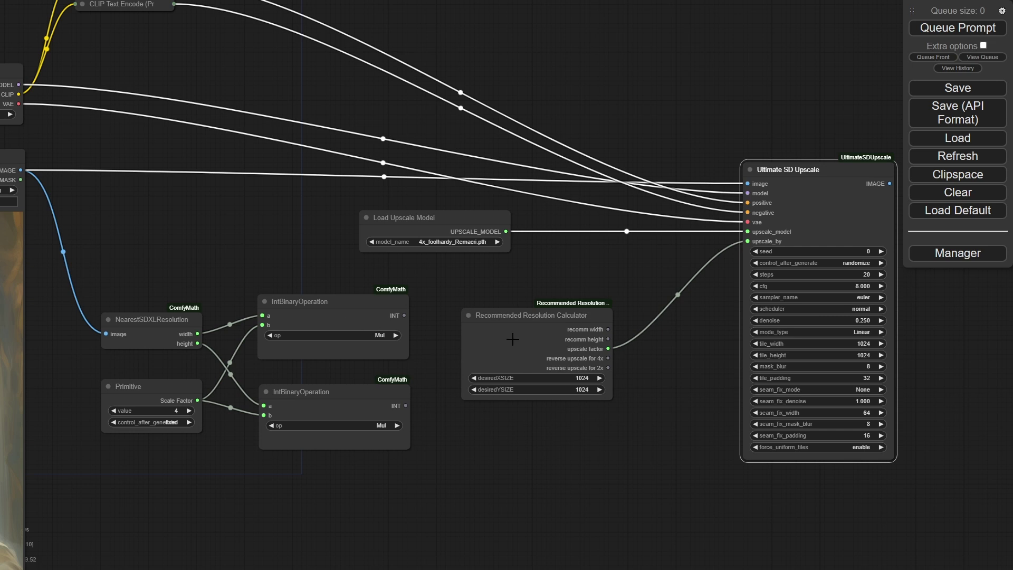
Convert the Recommended Resolution Calculator's desiredXSIZE and desiredYSIZE widgets into inputs
right_click(469, 338)
left_click(507, 514)
right_click(505, 356)
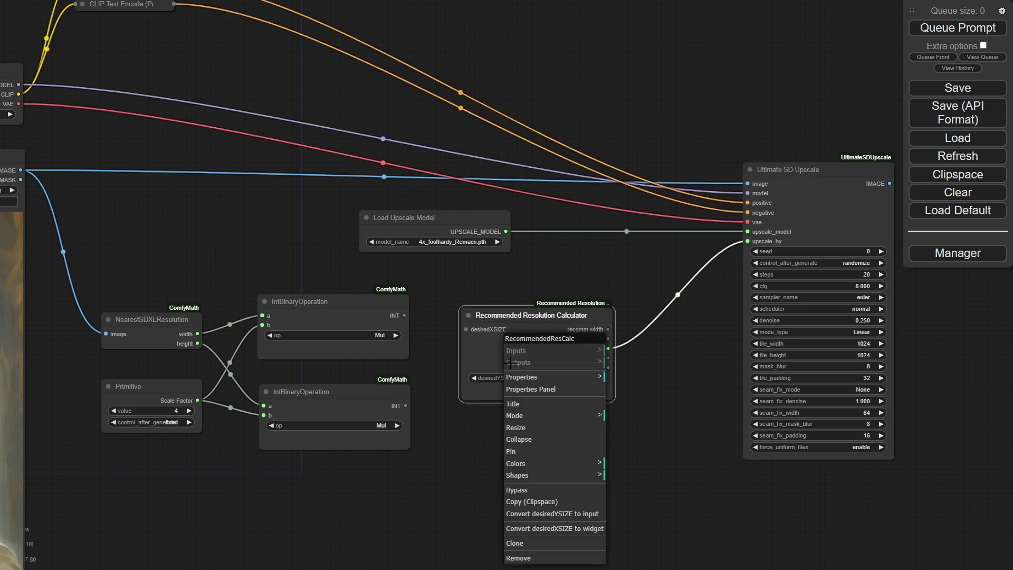
left_click(562, 515)
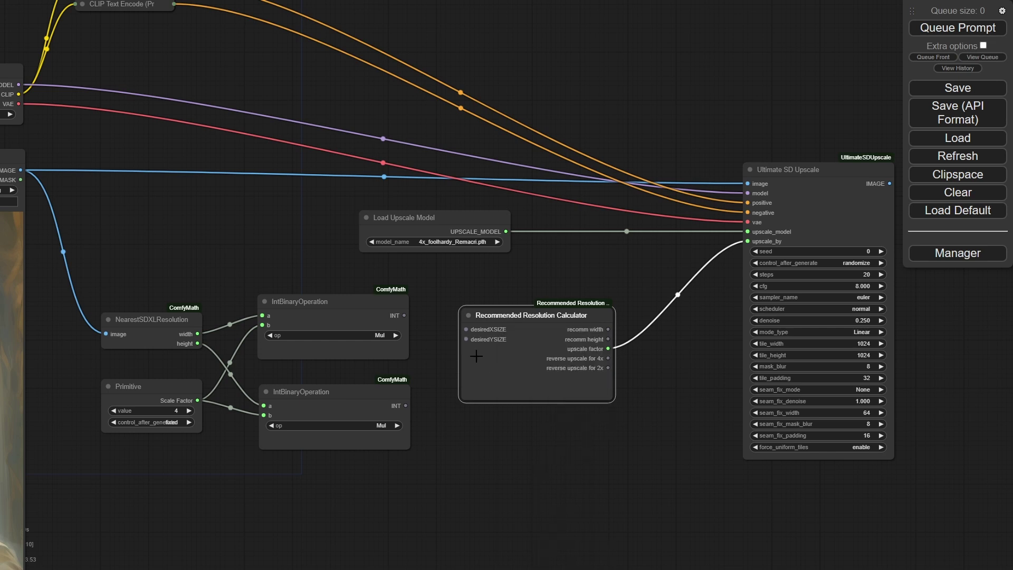
Wire the upper Mul result to desiredXSIZE and the lower Mul result to desiredYSIZE
left_click_drag(404, 316, 465, 329)
left_click_drag(406, 406, 466, 340)
scroll(217, 265, "down", 3)
left_click_drag(217, 265, 366, 249)
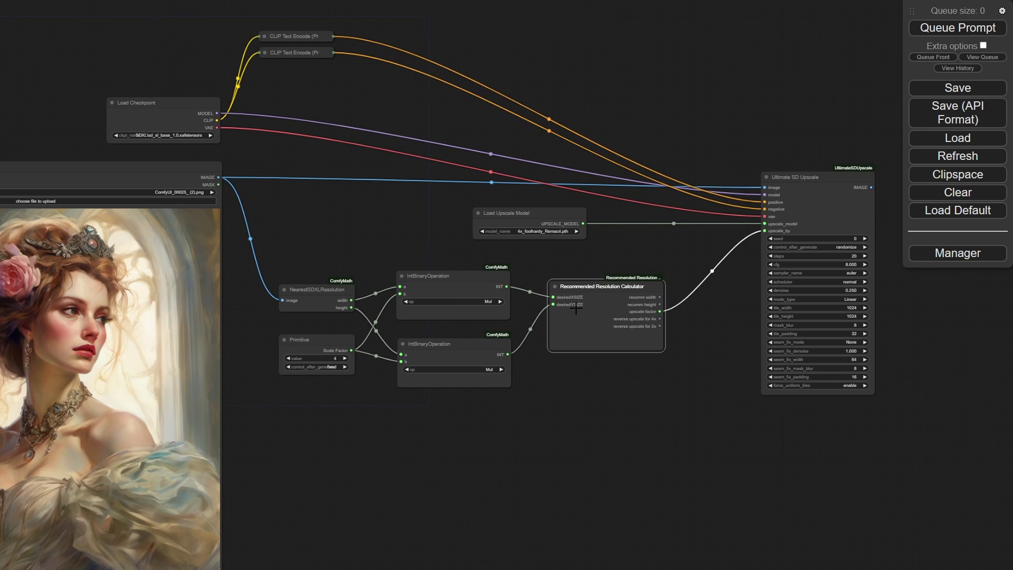
left_click_drag(695, 334, 591, 349)
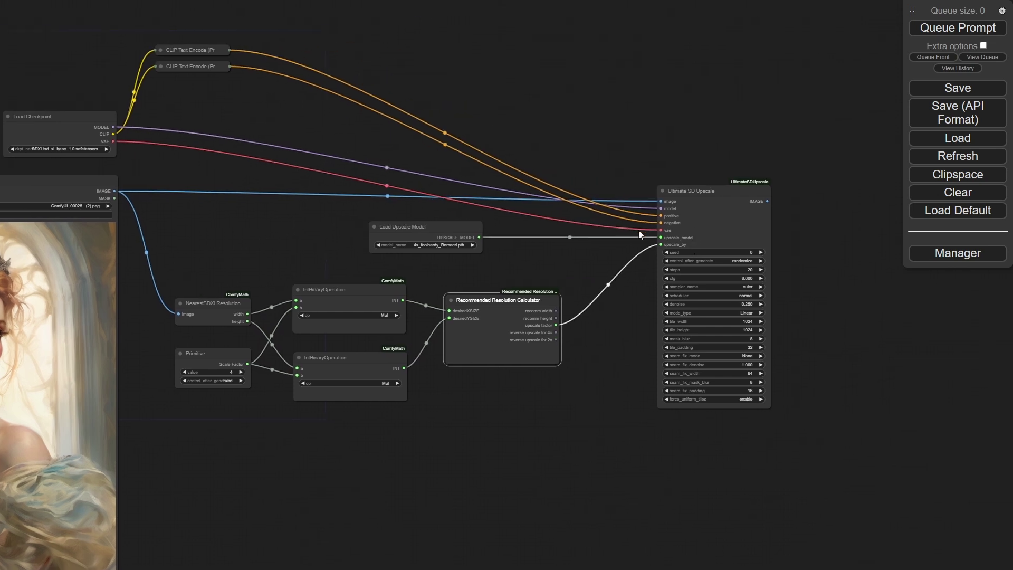
Set the Ultimate SD Upscale sampling steps to 30
left_click_drag(829, 312, 657, 330)
scroll(657, 330, "up", 6)
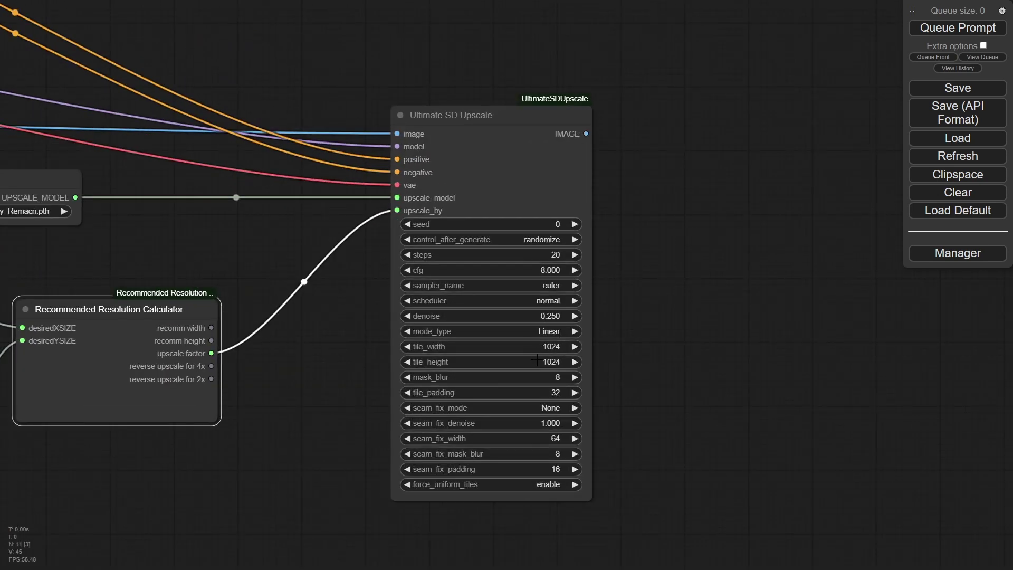
left_click(539, 255)
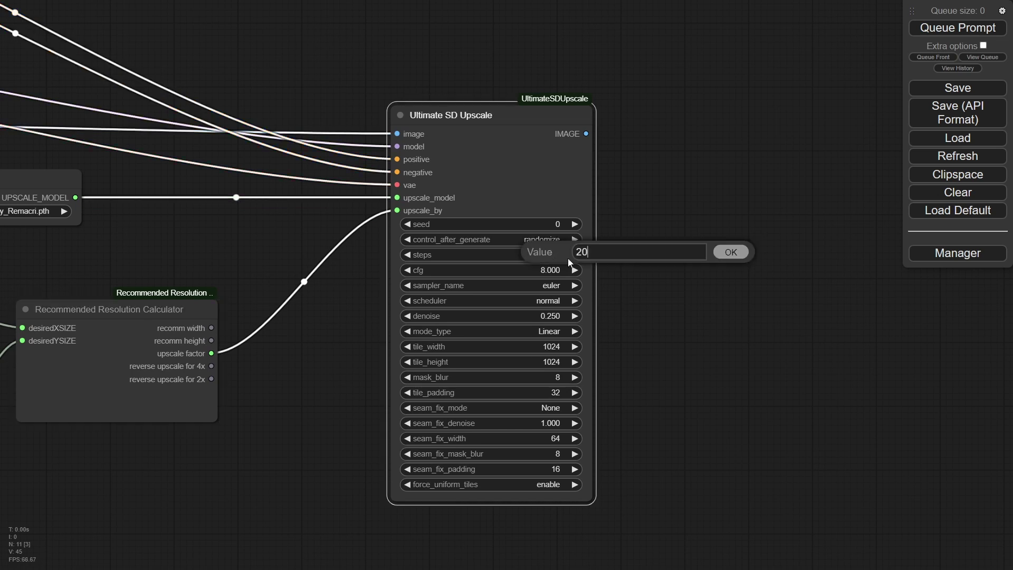
type("30")
key("Return")
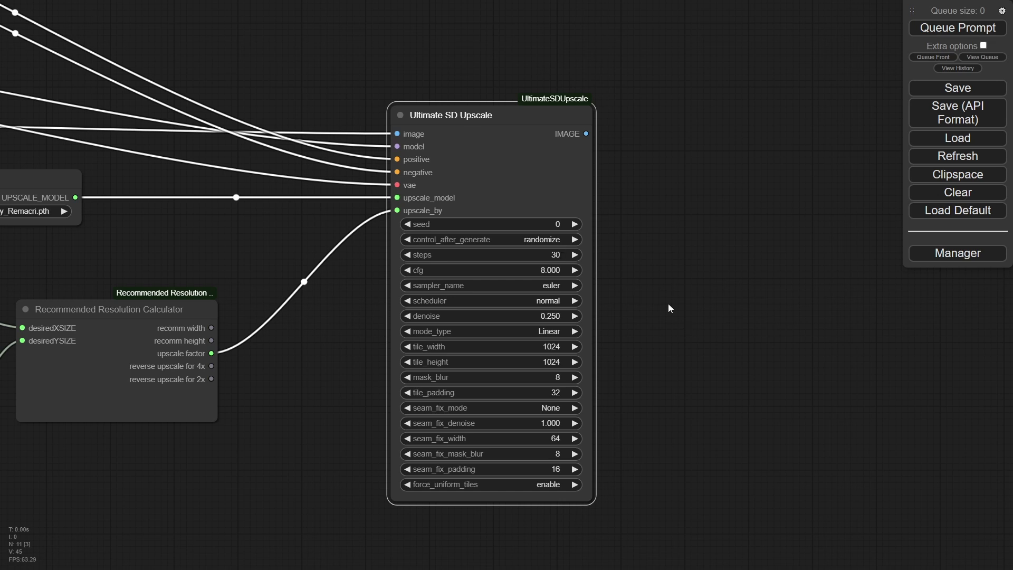
Attach a Save Image node to the upscaler's IMAGE output
left_click_drag(698, 384, 555, 373)
left_click_drag(443, 123, 552, 131)
left_click(581, 195)
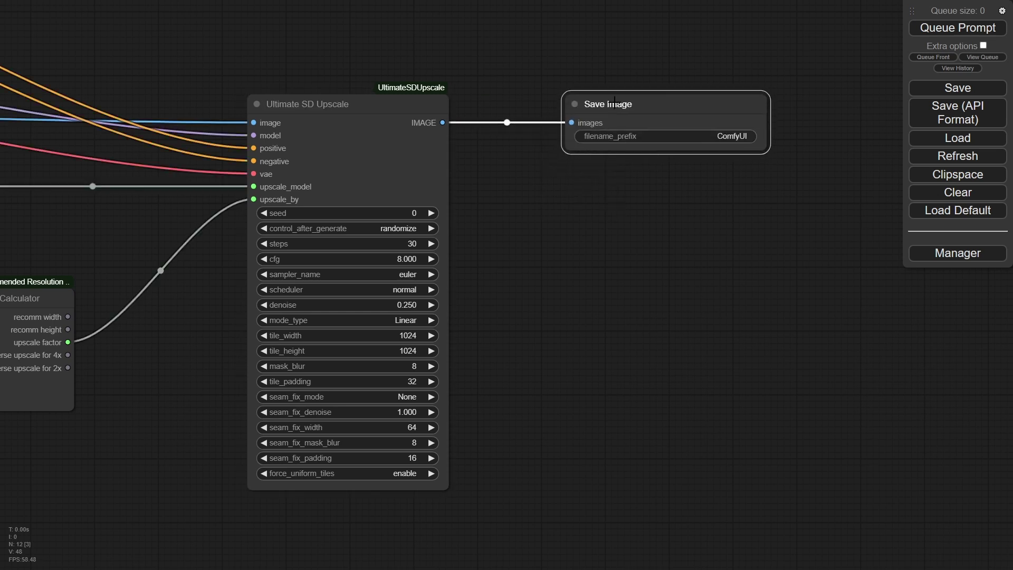
scroll(559, 236, "down", 6)
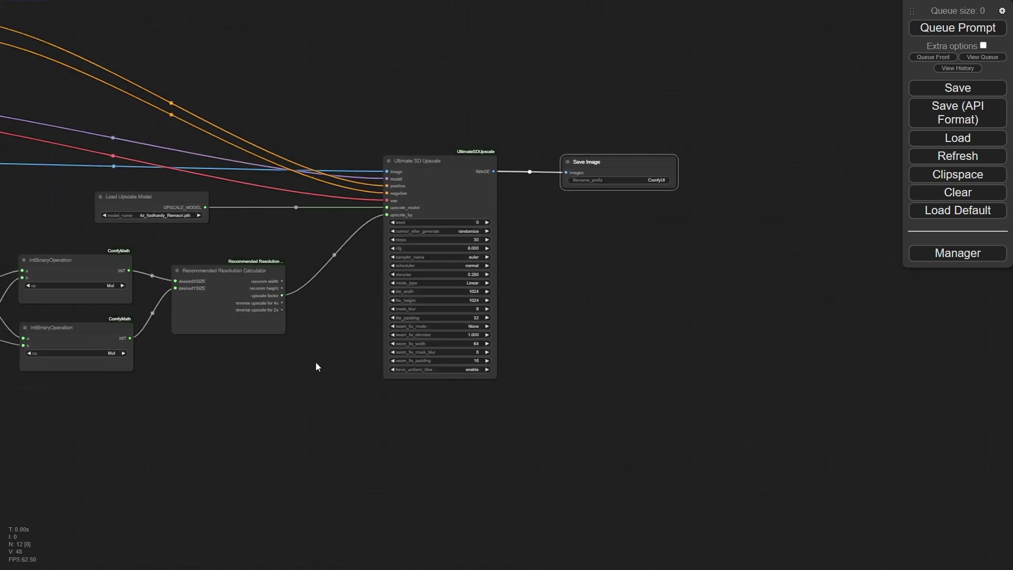
left_click_drag(310, 371, 597, 368)
scroll(597, 367, "down", 4)
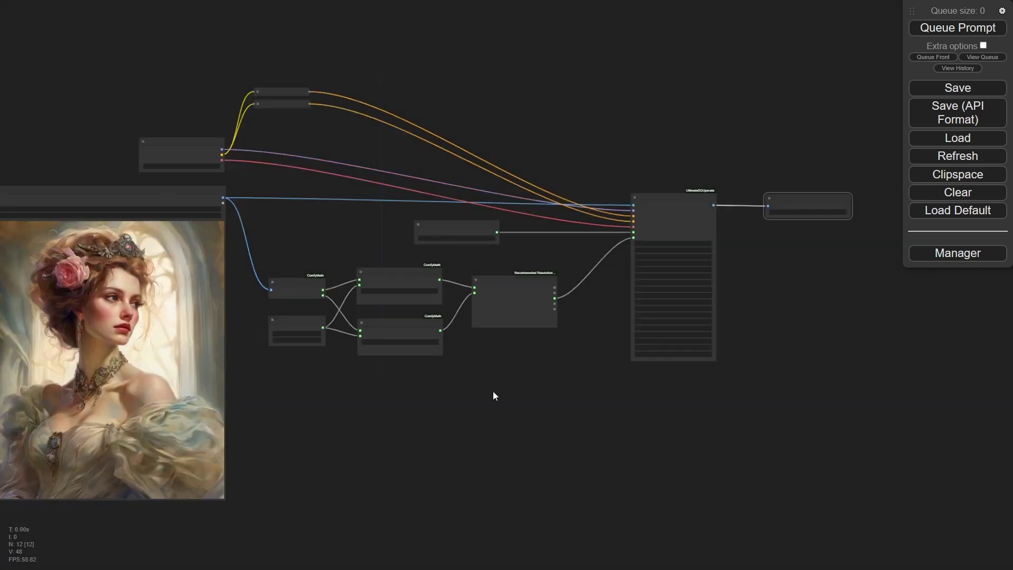
left_click_drag(411, 354, 430, 335)
Center the whole graph in view while the queued 4x upscale executes to completion
left_click_drag(247, 377, 334, 385)
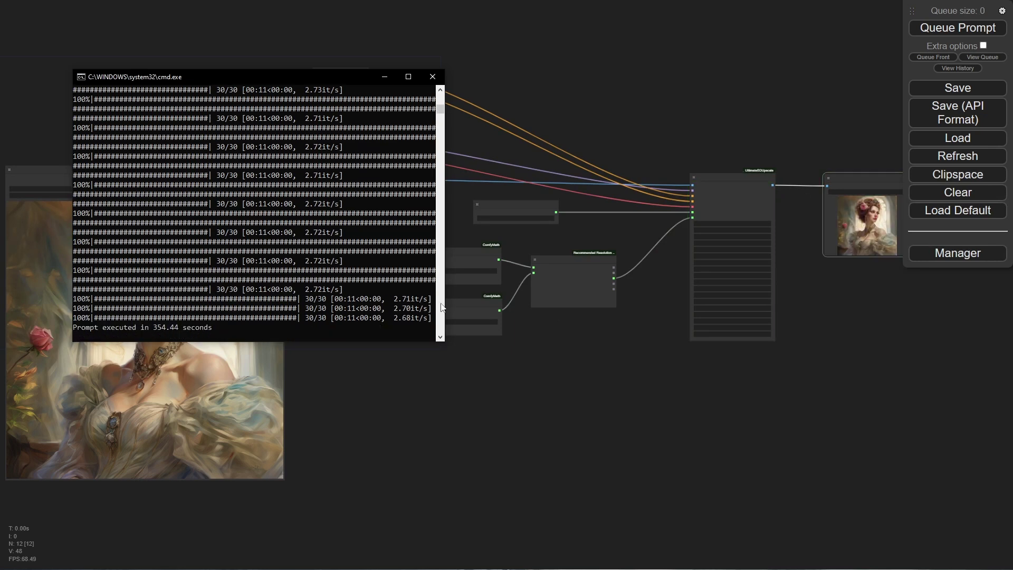
Minimize the console and enlarge the Save Image preview beside the original portrait
left_click(385, 77)
left_click_drag(758, 407, 504, 330)
scroll(548, 294, "down", 4)
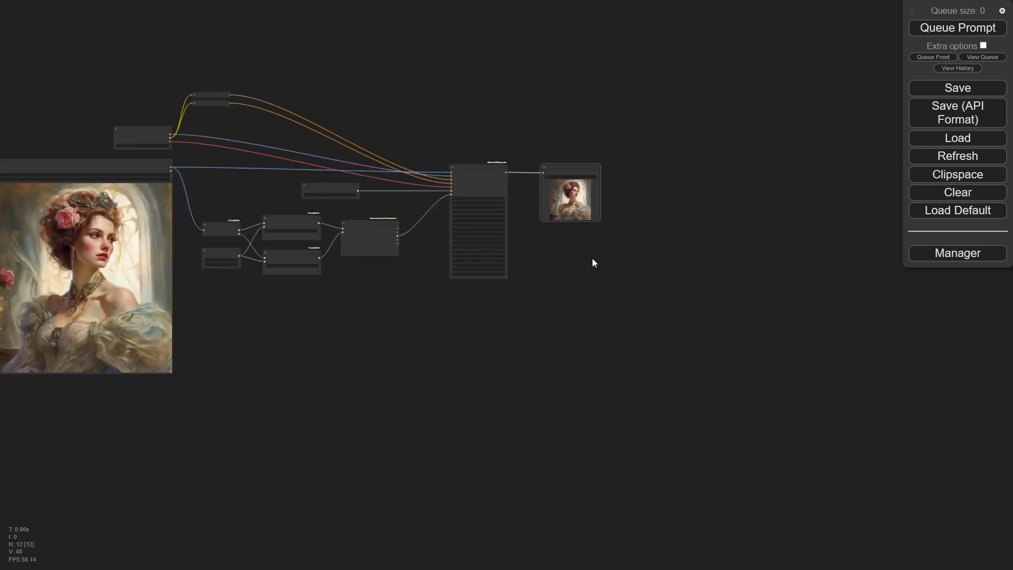
left_click_drag(600, 219, 904, 524)
left_click_drag(505, 428, 344, 222)
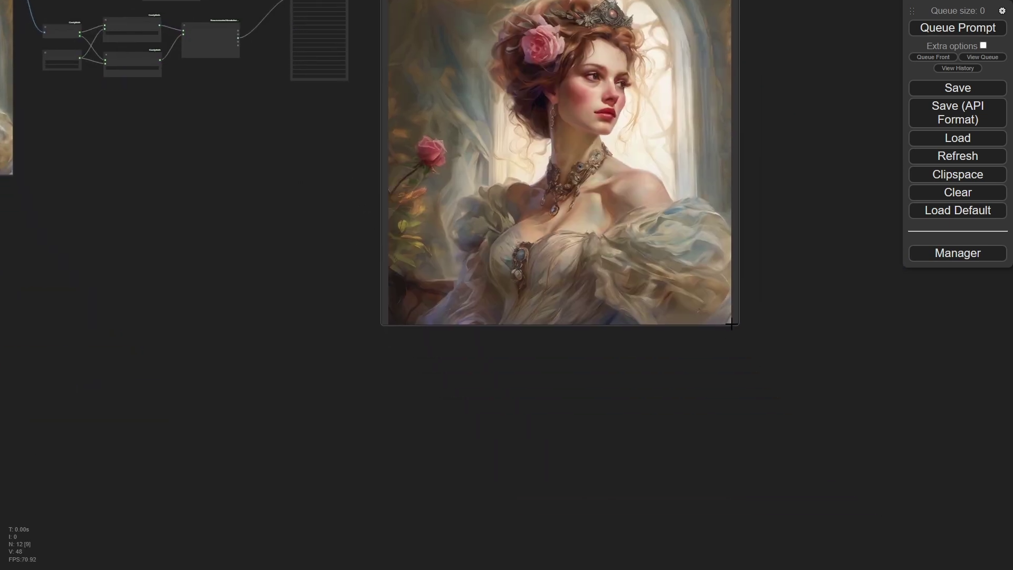
left_click_drag(735, 323, 899, 553)
scroll(925, 494, "down", 5)
left_click_drag(925, 494, 838, 520)
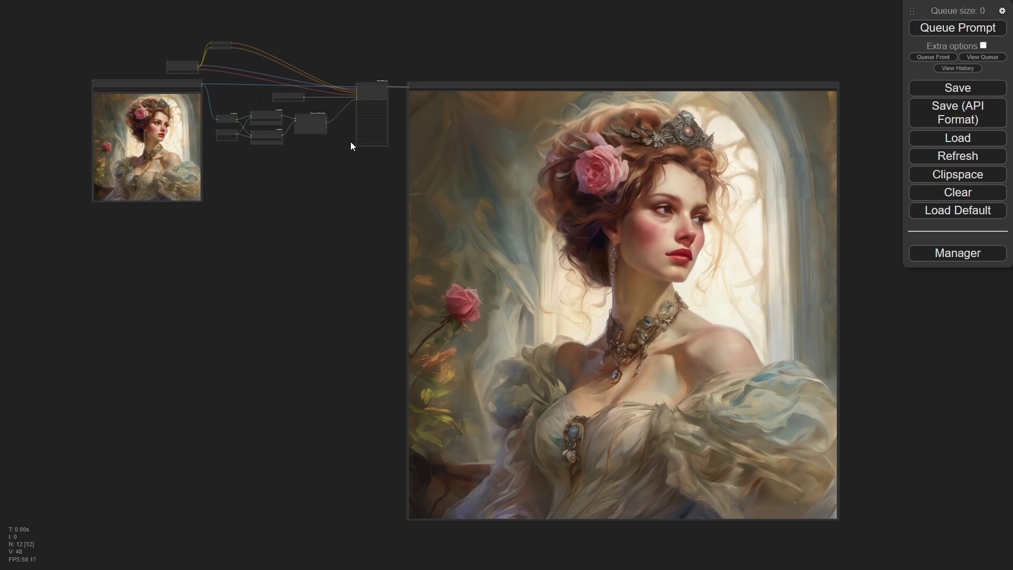
left_click_drag(330, 172, 355, 193)
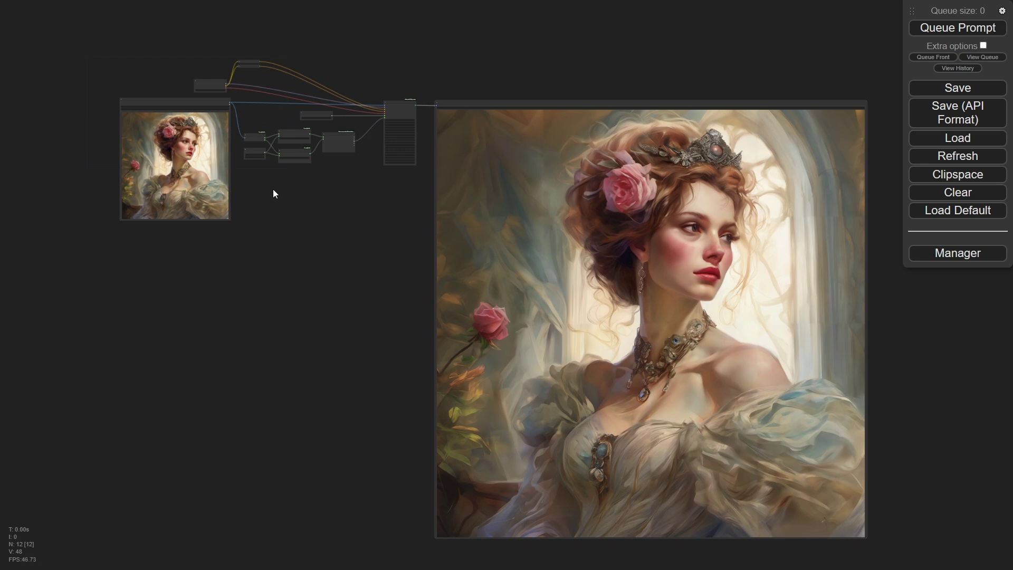
left_click_drag(273, 191, 452, 269)
scroll(452, 269, "up", 10)
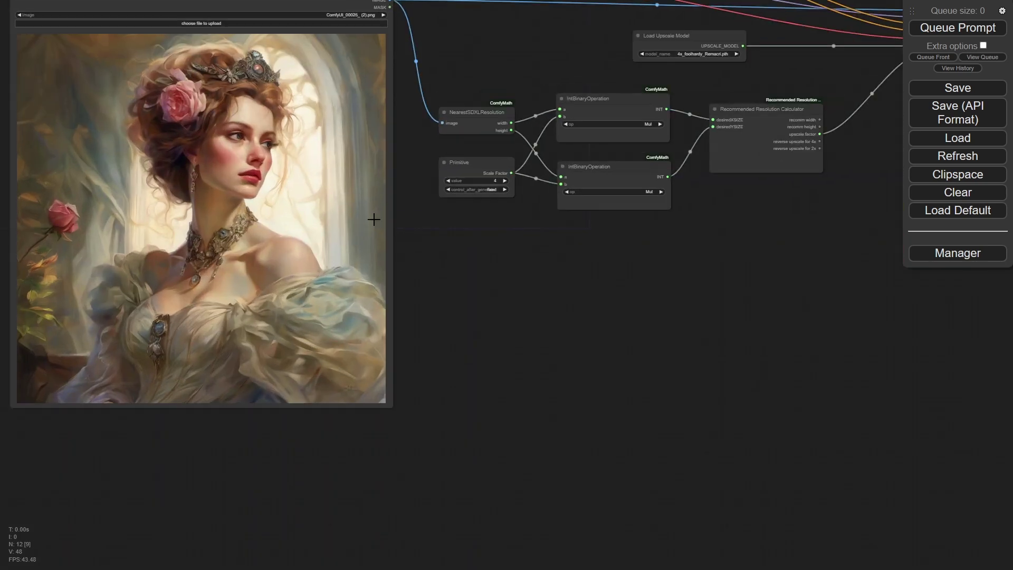
left_click_drag(580, 250, 609, 346)
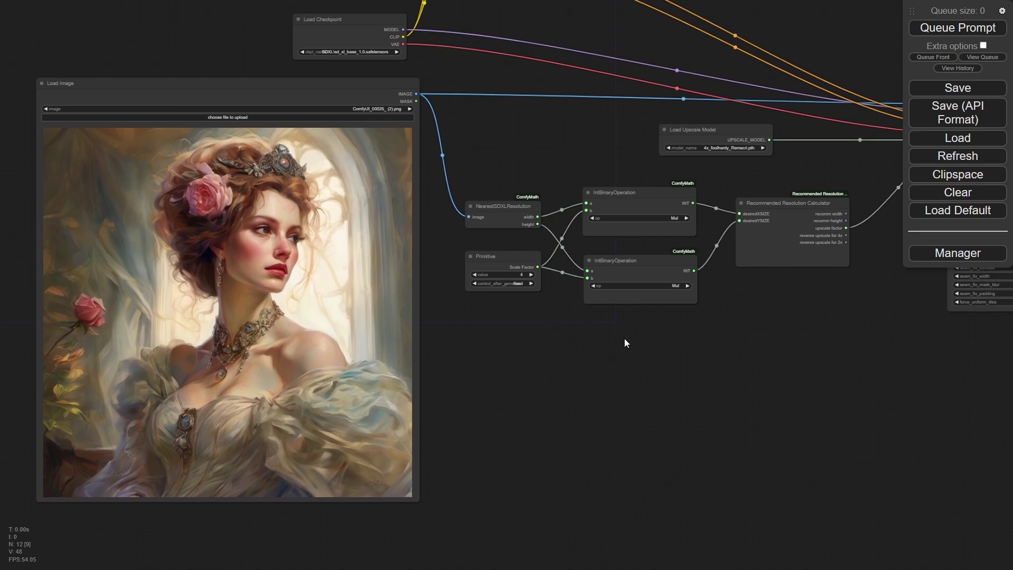